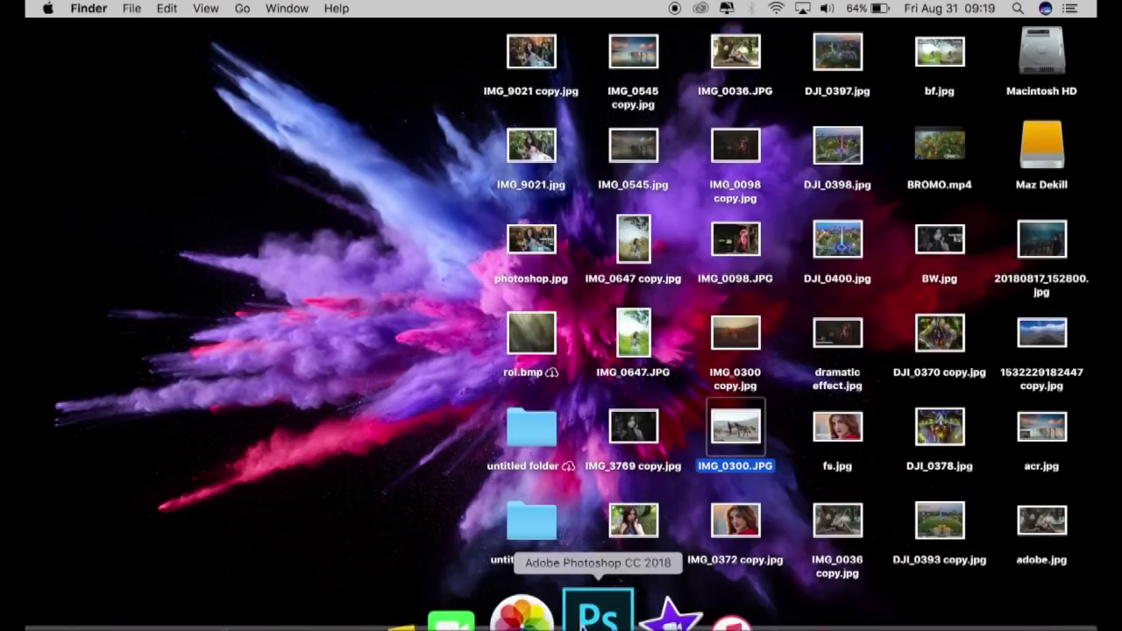
Step: Launch Adobe Photoshop CC 2018 from its Dock icon
{"action": "left_click", "coordinate": [597, 618]}
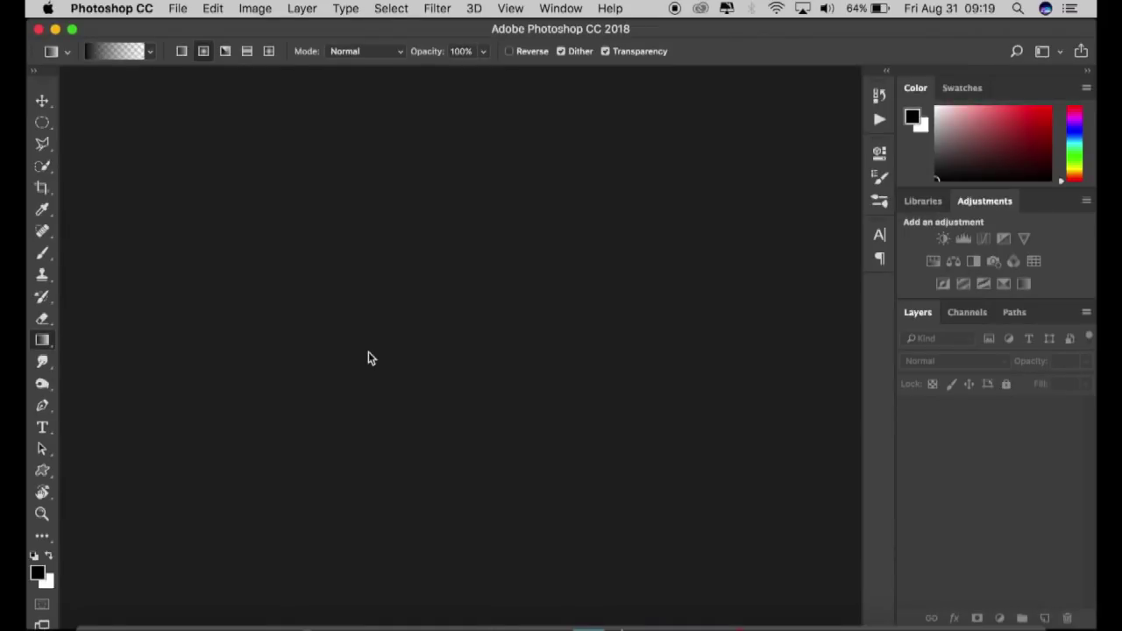
Step: Open IMG_0300.JPG from the Desktop through File > Open
{"action": "left_click", "coordinate": [44, 102]}
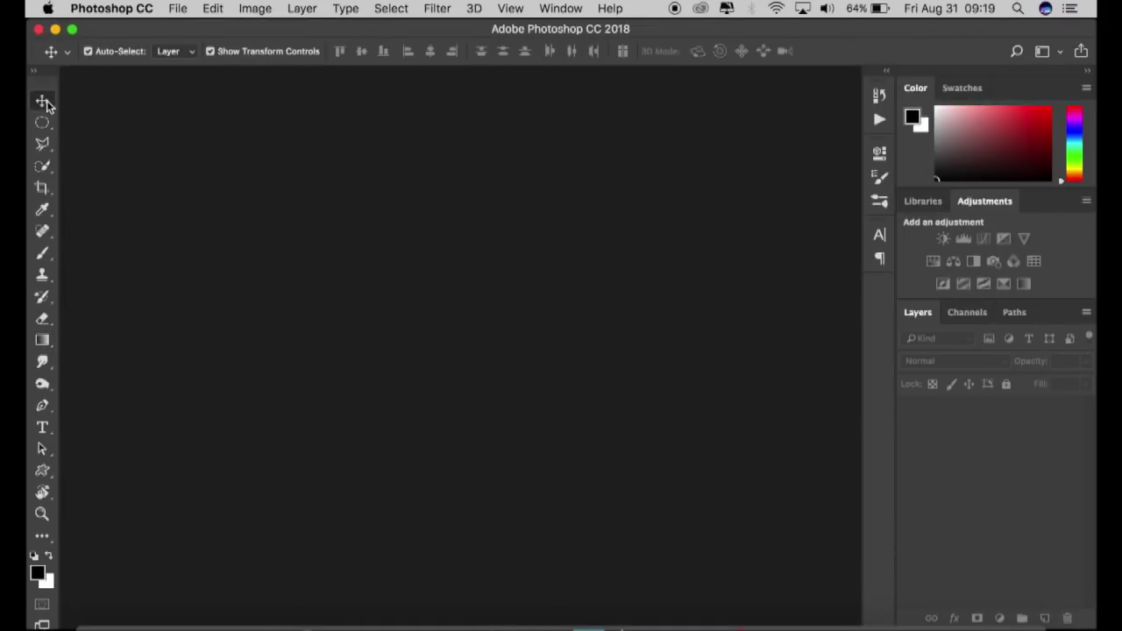
{"action": "left_click", "coordinate": [180, 9]}
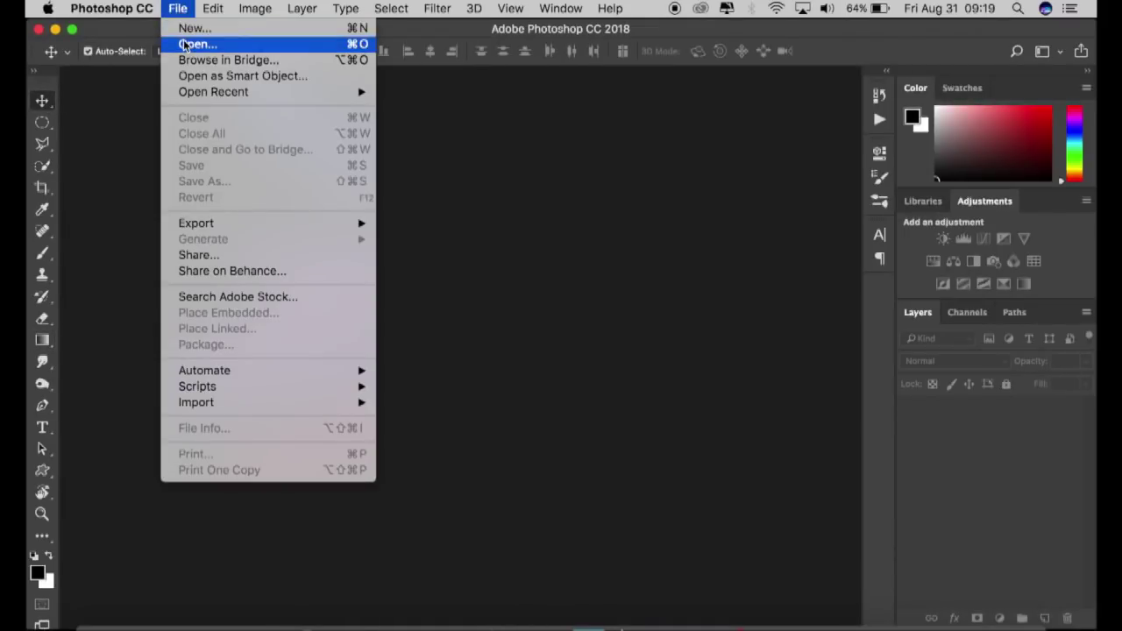
{"action": "left_click", "coordinate": [187, 44]}
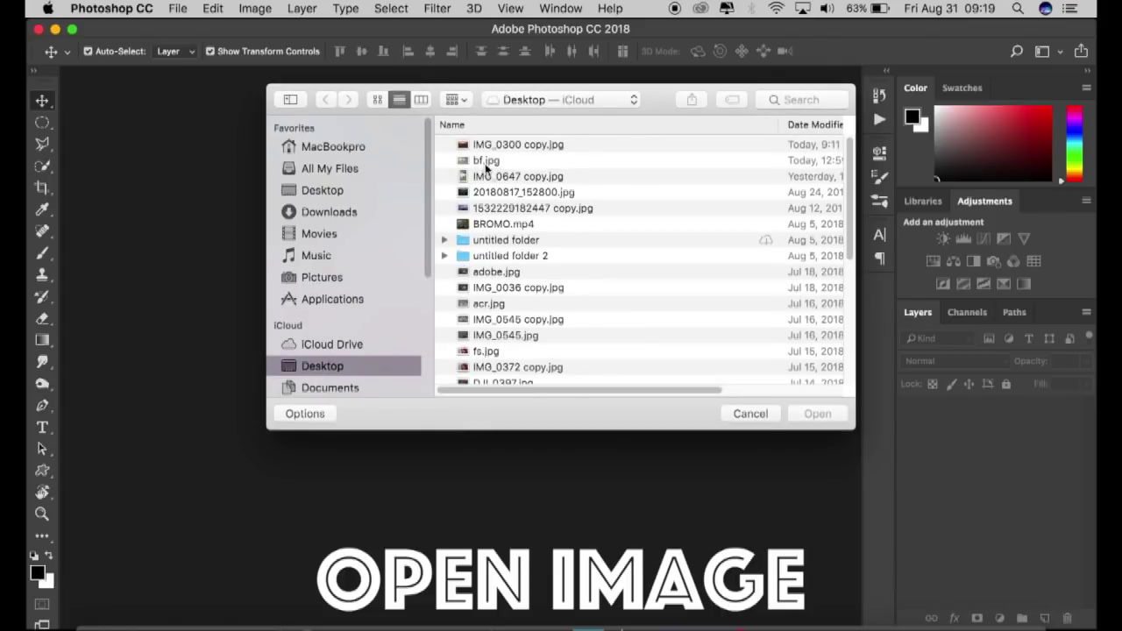
{"action": "left_click_drag", "start_coordinate": [846, 188], "coordinate": [853, 366]}
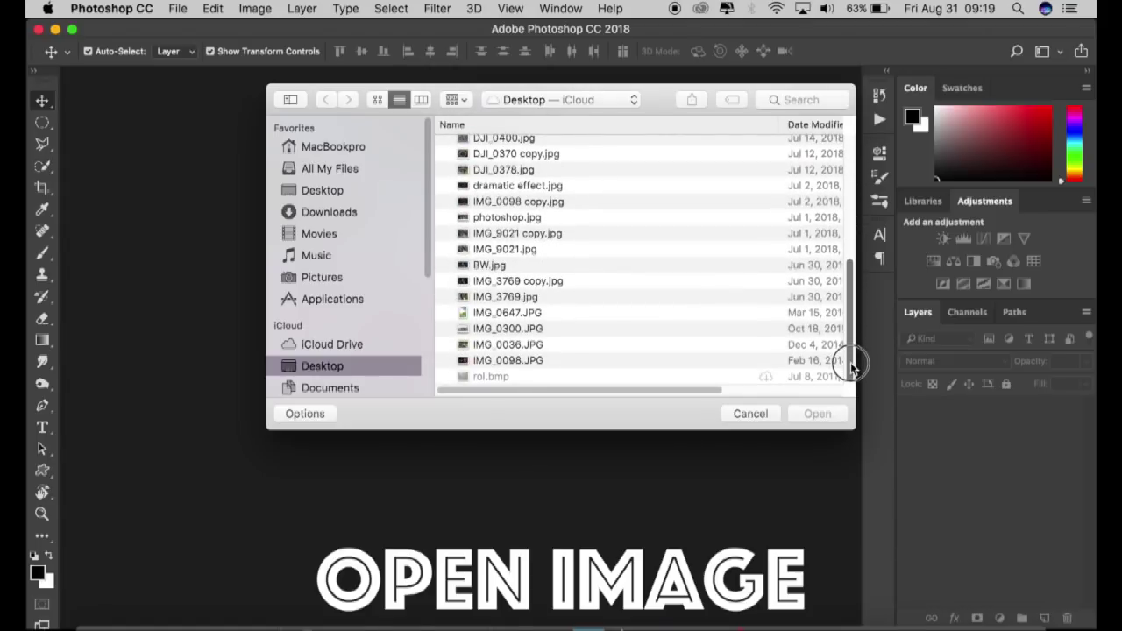
{"action": "left_click", "coordinate": [640, 332]}
{"action": "left_click", "coordinate": [833, 417]}
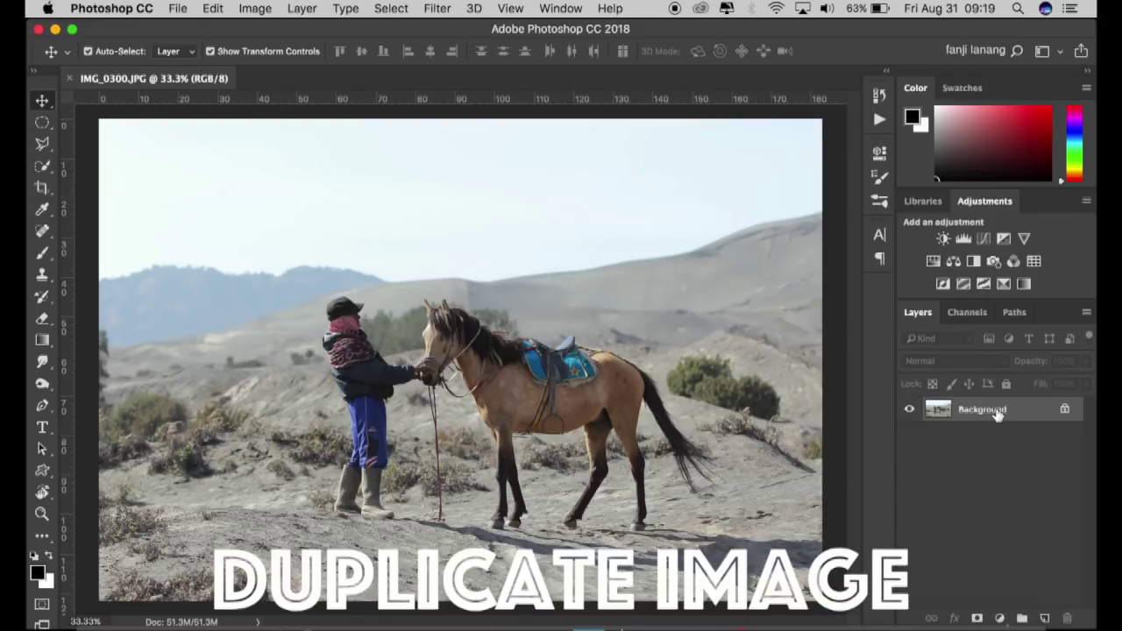
Step: Duplicate the Background layer and apply the Camera Raw Filter to the copy
{"action": "left_click_drag", "start_coordinate": [998, 414], "coordinate": [1057, 623]}
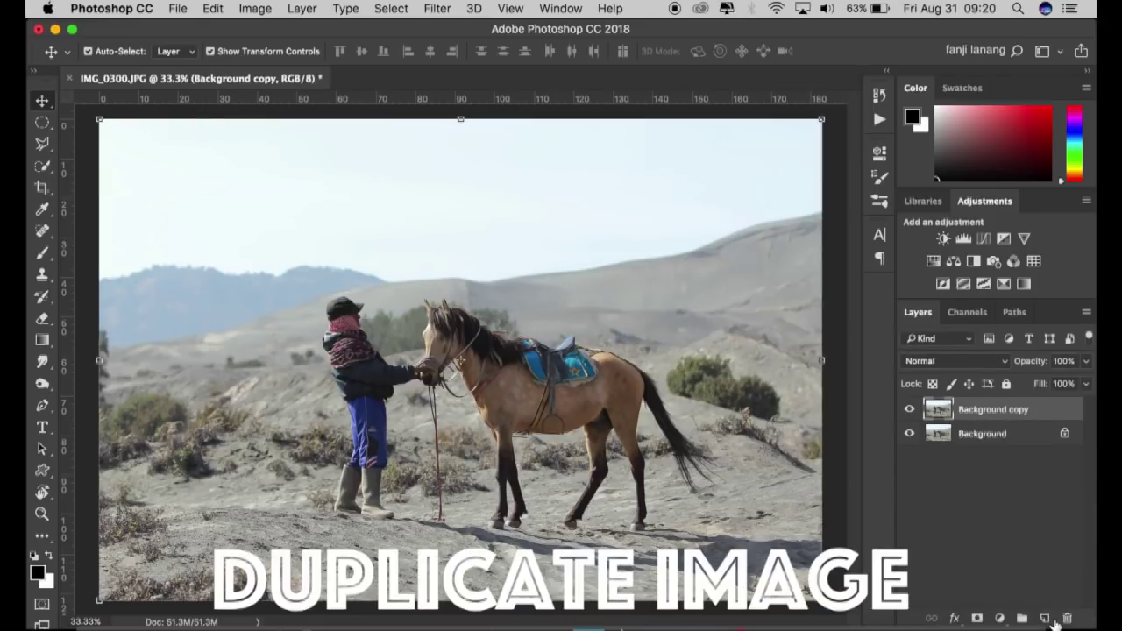
{"action": "left_click", "coordinate": [441, 10]}
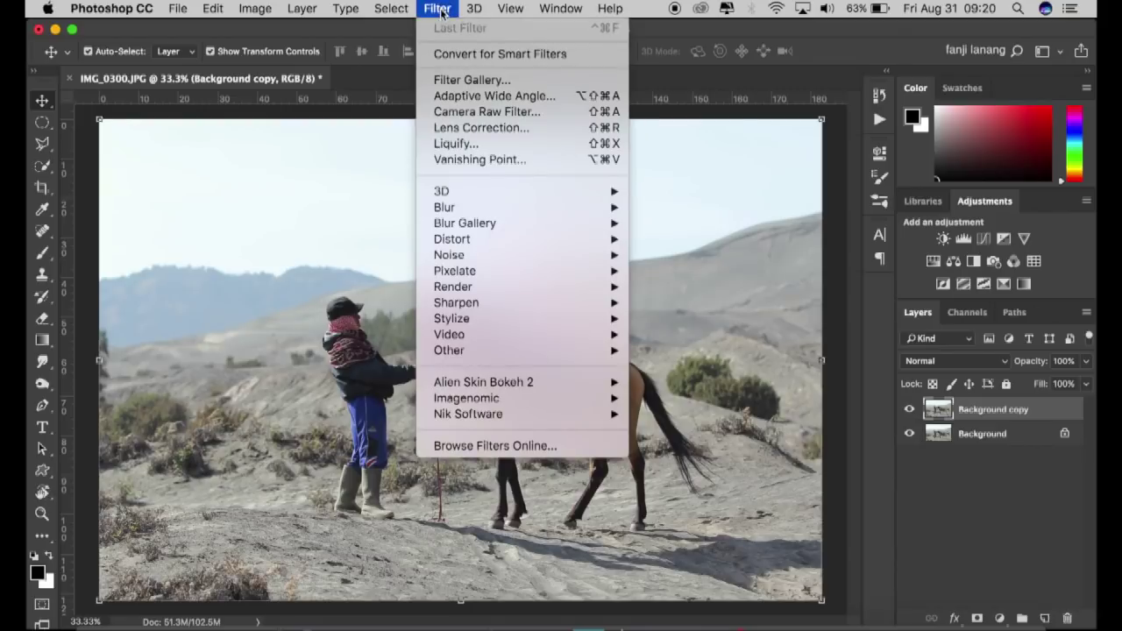
{"action": "left_click", "coordinate": [558, 115]}
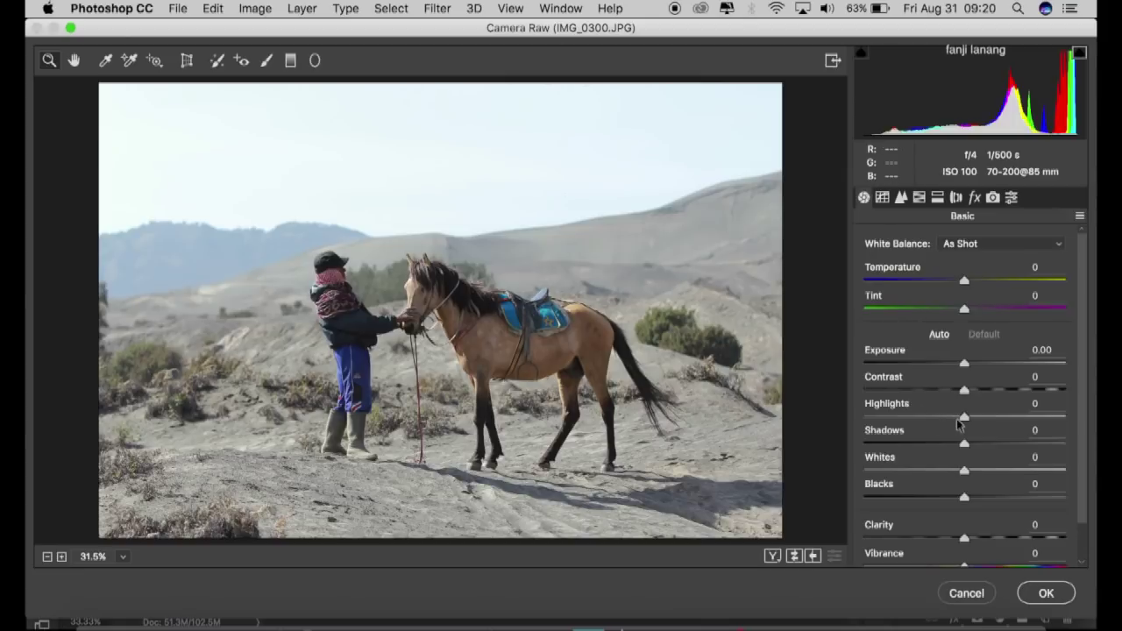
Step: Set Temperature +30, Highlights -100, Whites -100, Shadows 0 and Exposure -1.00 in Camera Raw
{"action": "left_click_drag", "start_coordinate": [965, 416], "coordinate": [834, 408]}
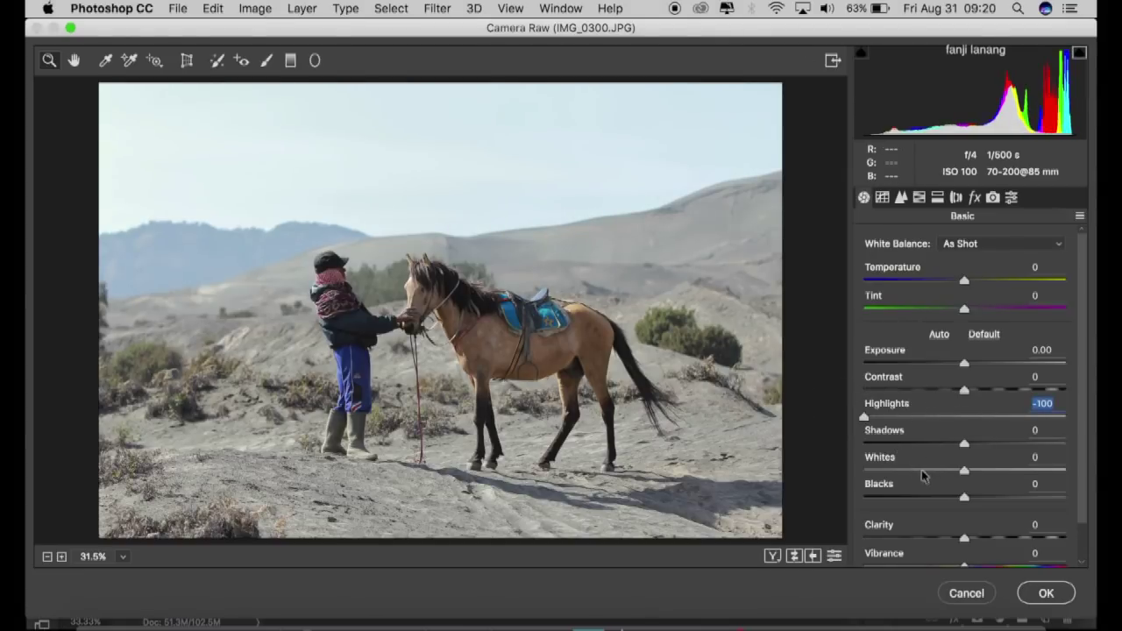
{"action": "left_click_drag", "start_coordinate": [922, 471], "coordinate": [834, 459]}
{"action": "left_click_drag", "start_coordinate": [964, 444], "coordinate": [1092, 454]}
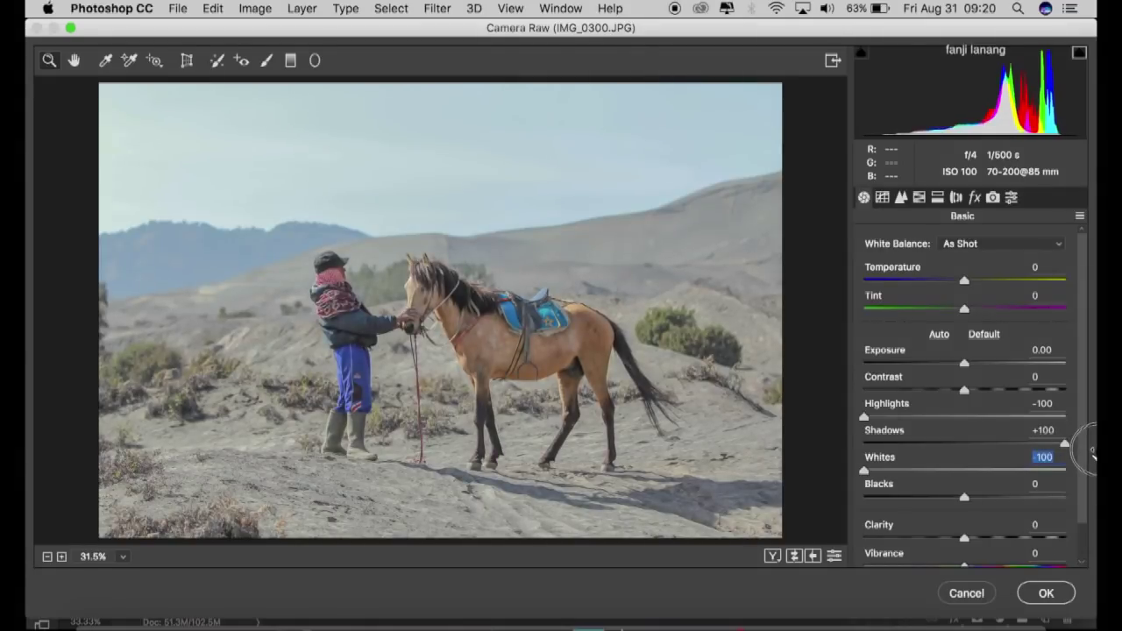
{"action": "left_click", "coordinate": [1035, 269]}
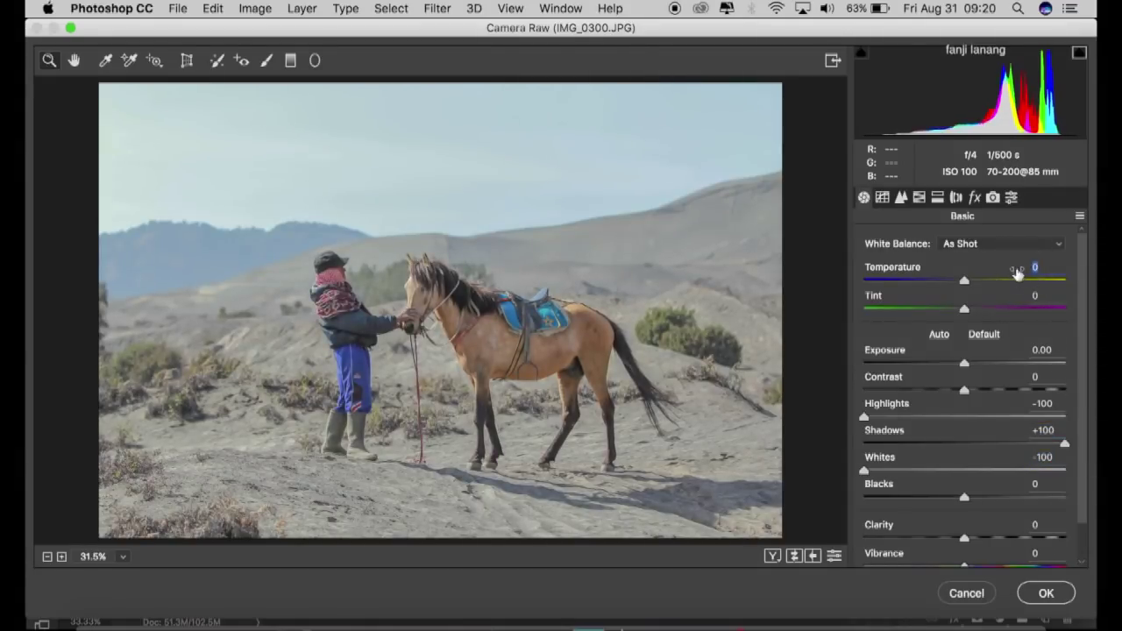
{"action": "type", "text": "3"}
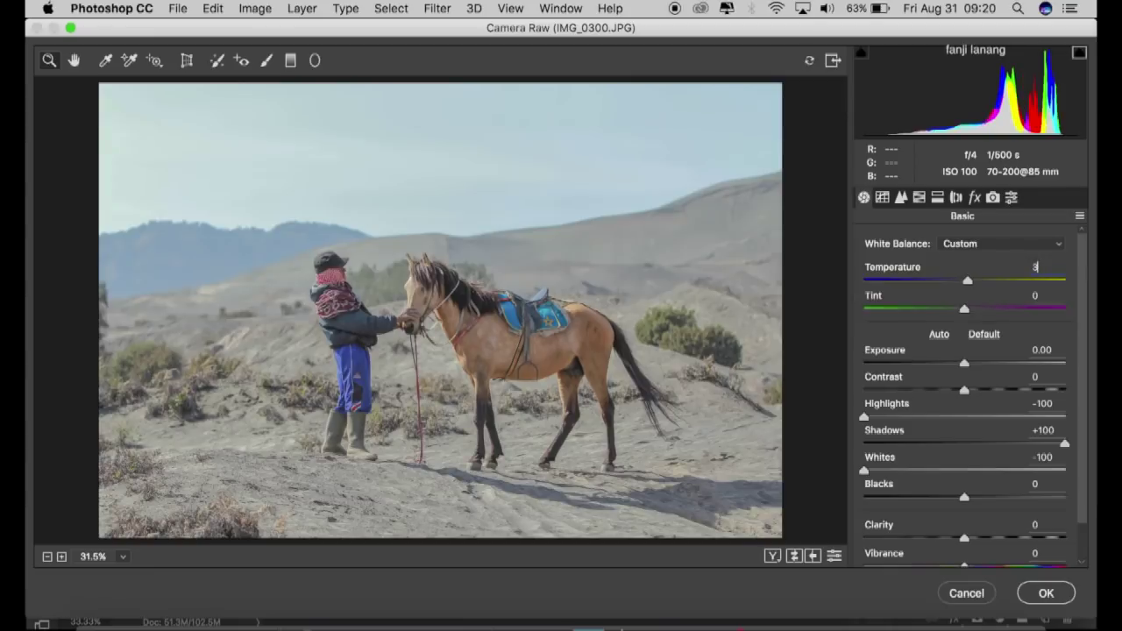
{"action": "type", "text": "0"}
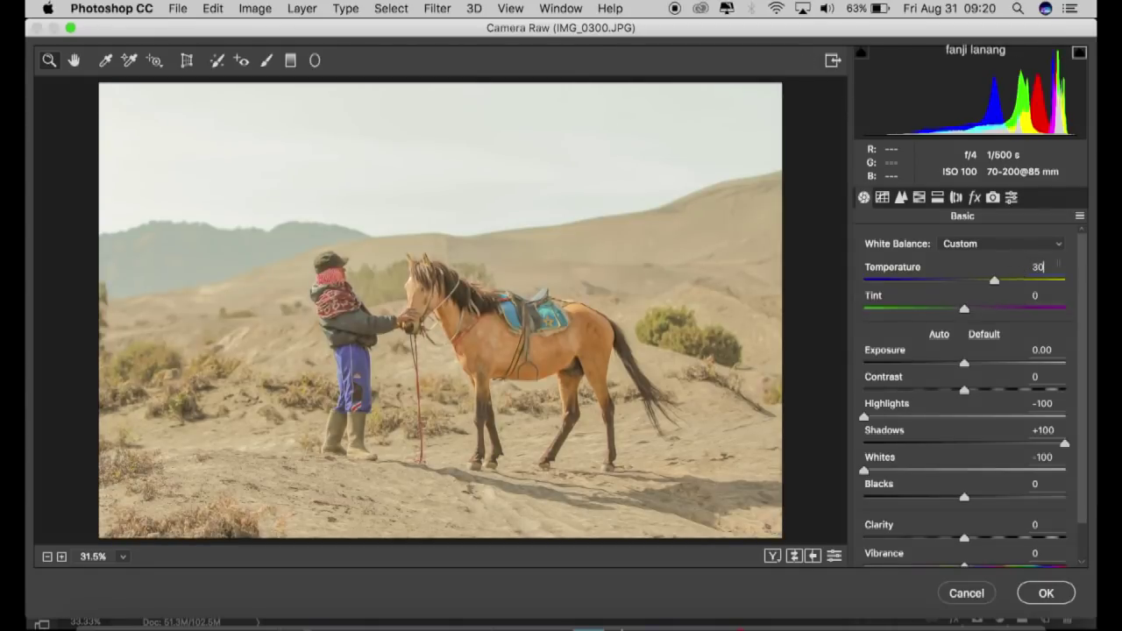
{"action": "left_click", "coordinate": [1043, 430]}
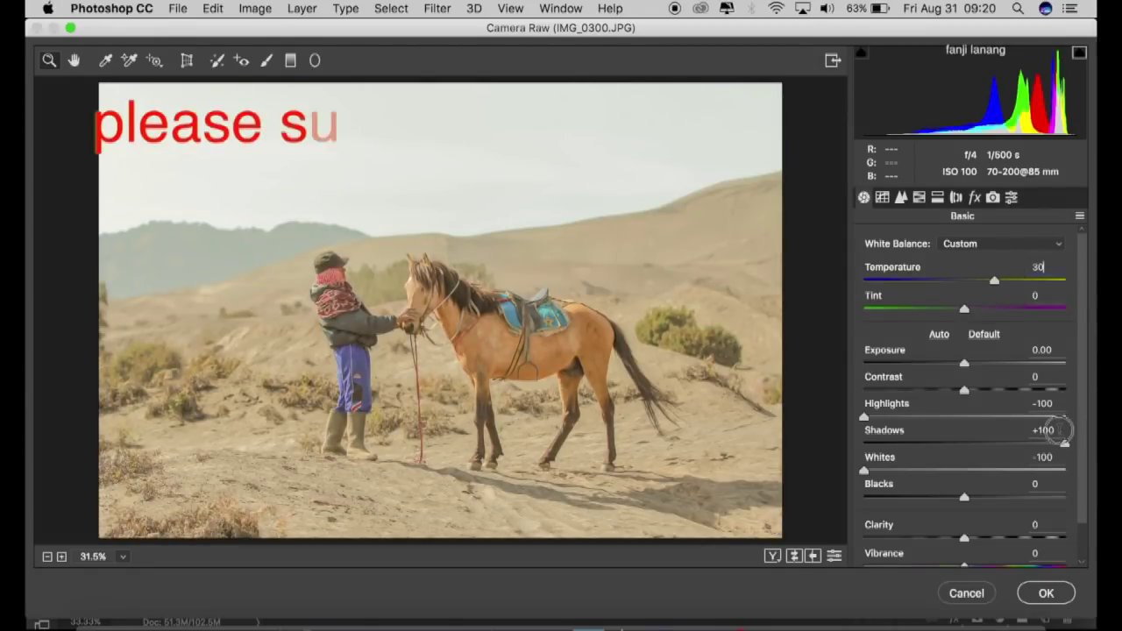
{"action": "type", "text": "0"}
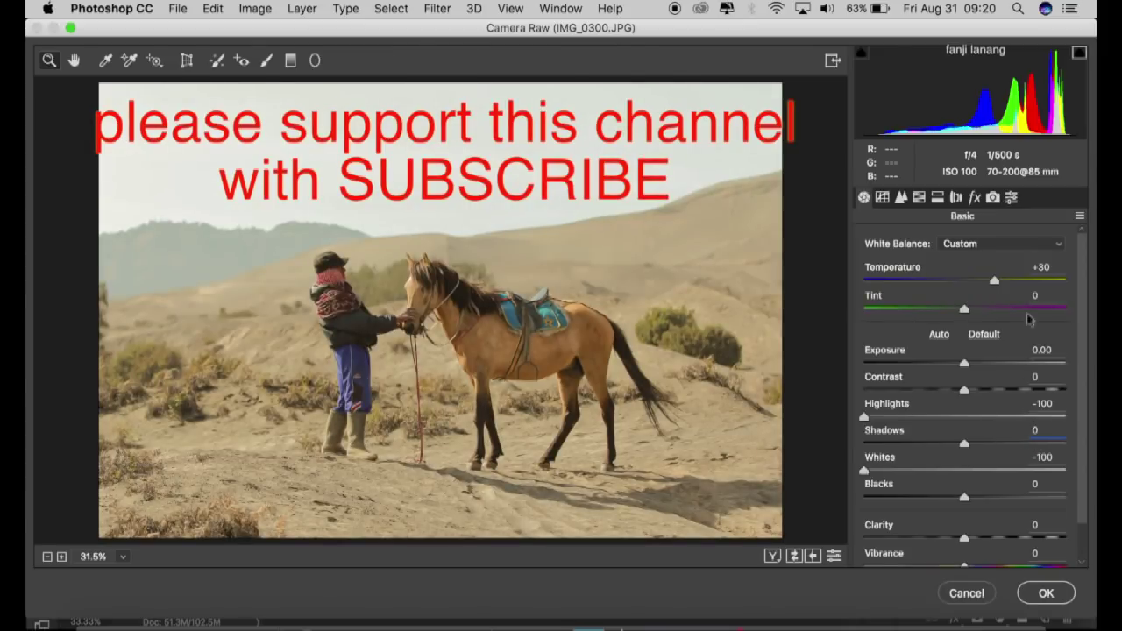
{"action": "left_click_drag", "start_coordinate": [966, 359], "coordinate": [945, 382]}
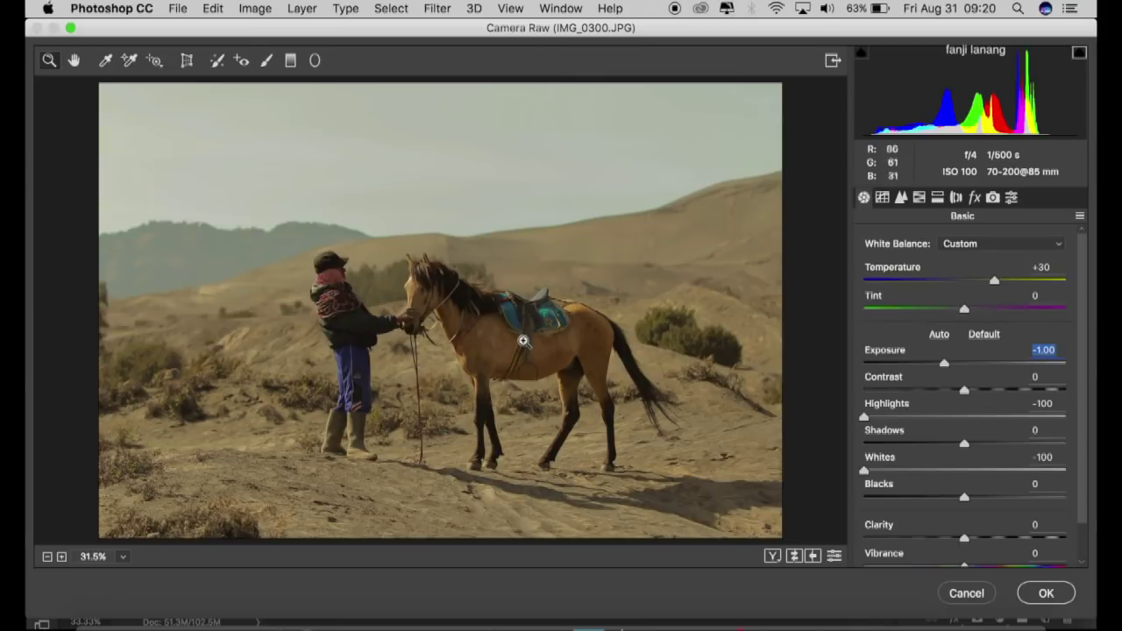
{"action": "left_click_drag", "start_coordinate": [1083, 378], "coordinate": [1081, 425]}
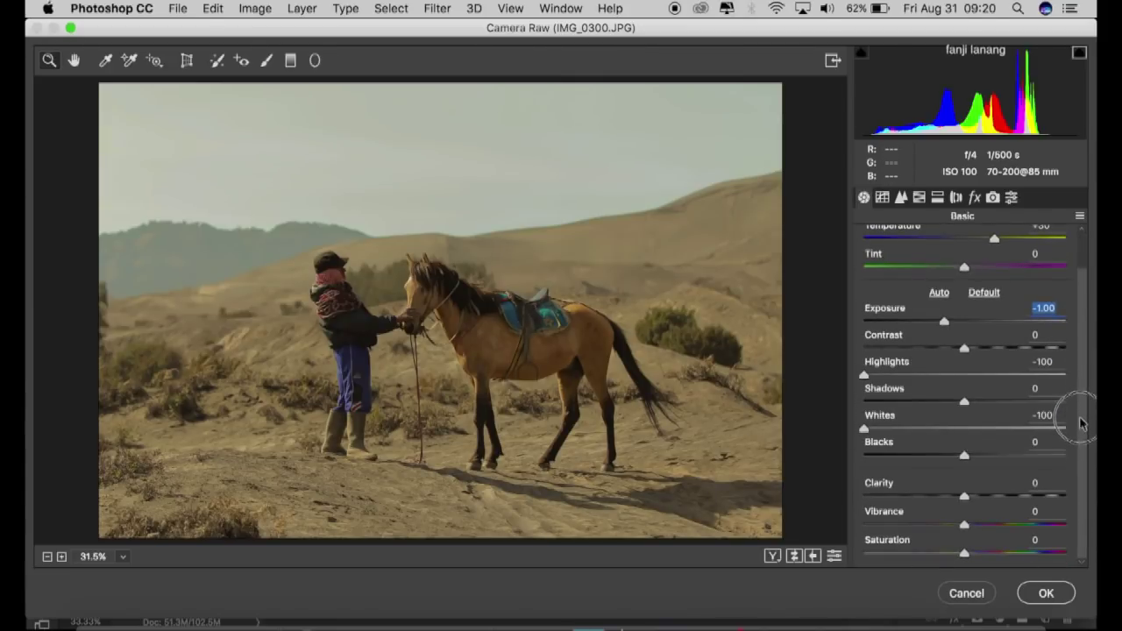
{"action": "left_click_drag", "start_coordinate": [1081, 426], "coordinate": [1086, 375]}
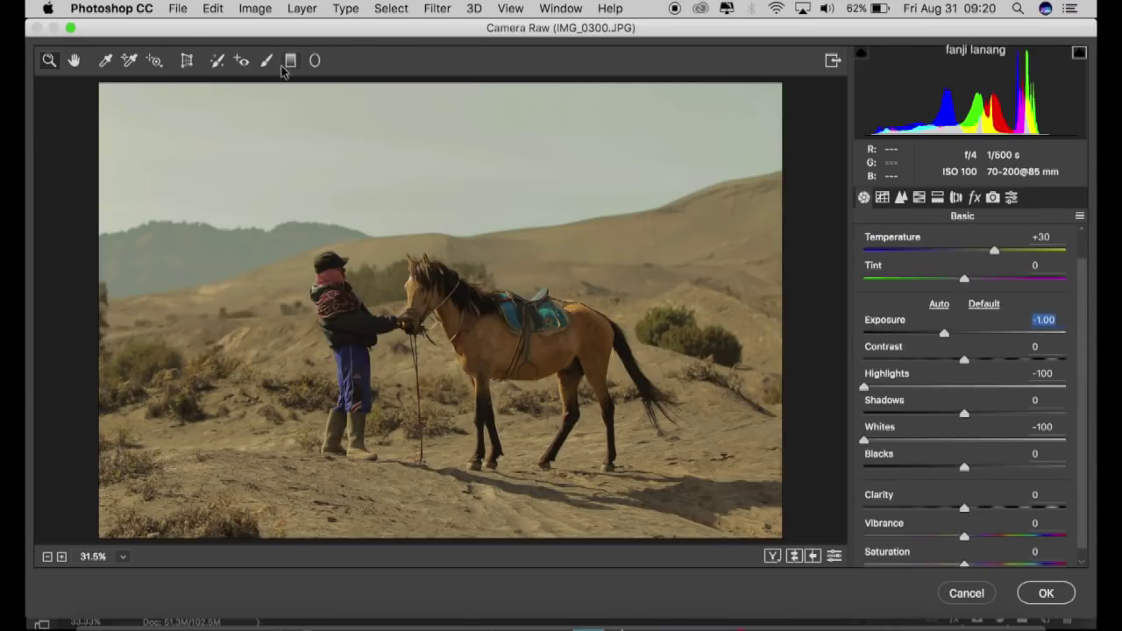
Step: Add an Exposure -0.50 graduated filter from the bottom edge up to the horse's feet
{"action": "left_click", "coordinate": [290, 62]}
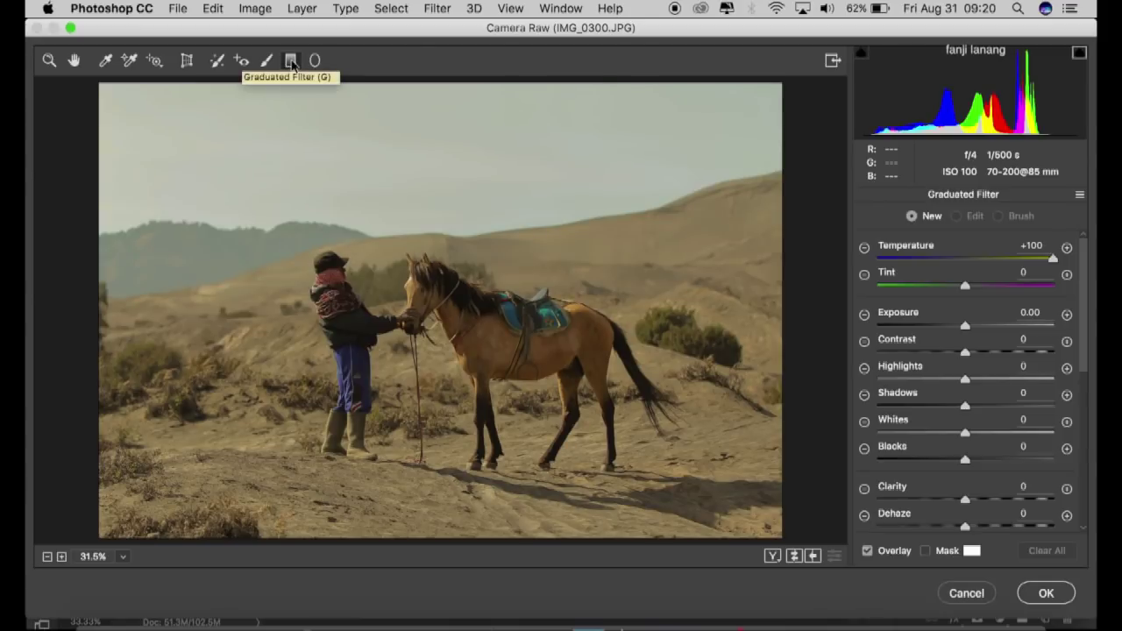
{"action": "left_click", "coordinate": [863, 332]}
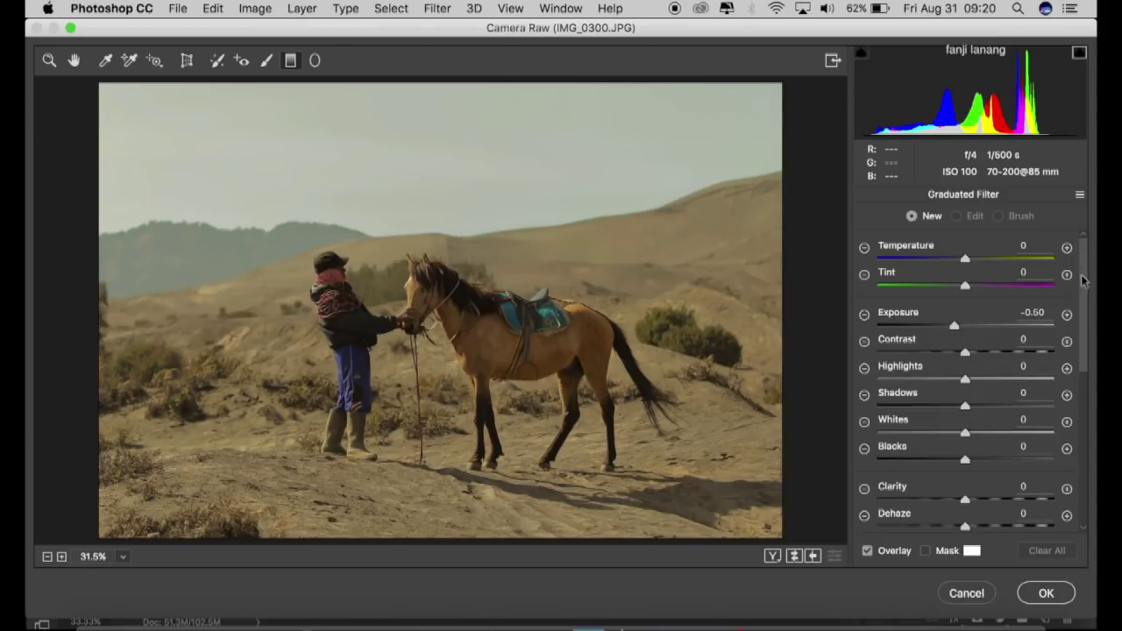
{"action": "left_click_drag", "start_coordinate": [1084, 279], "coordinate": [1090, 390]}
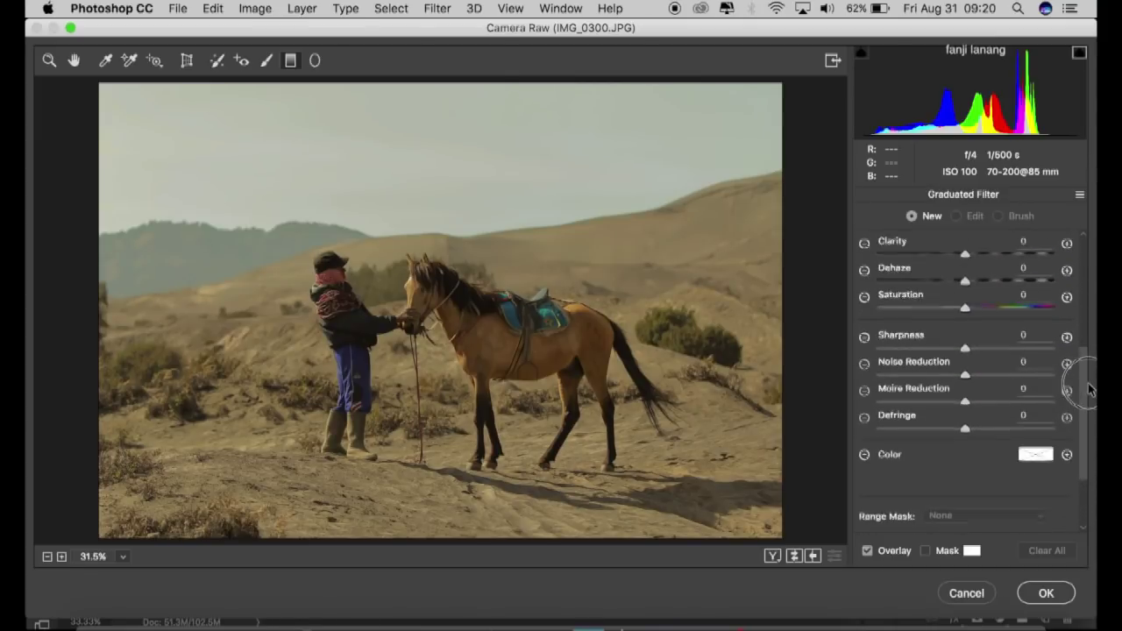
{"action": "left_click_drag", "start_coordinate": [1090, 390], "coordinate": [1086, 280]}
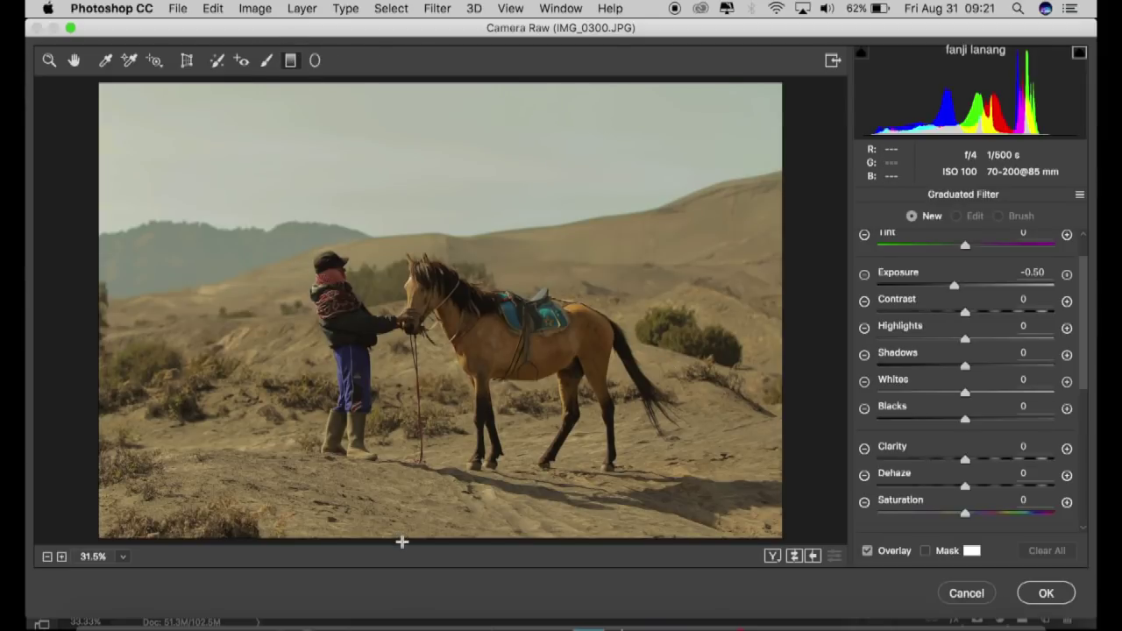
{"action": "left_click_drag", "start_coordinate": [402, 542], "coordinate": [405, 418]}
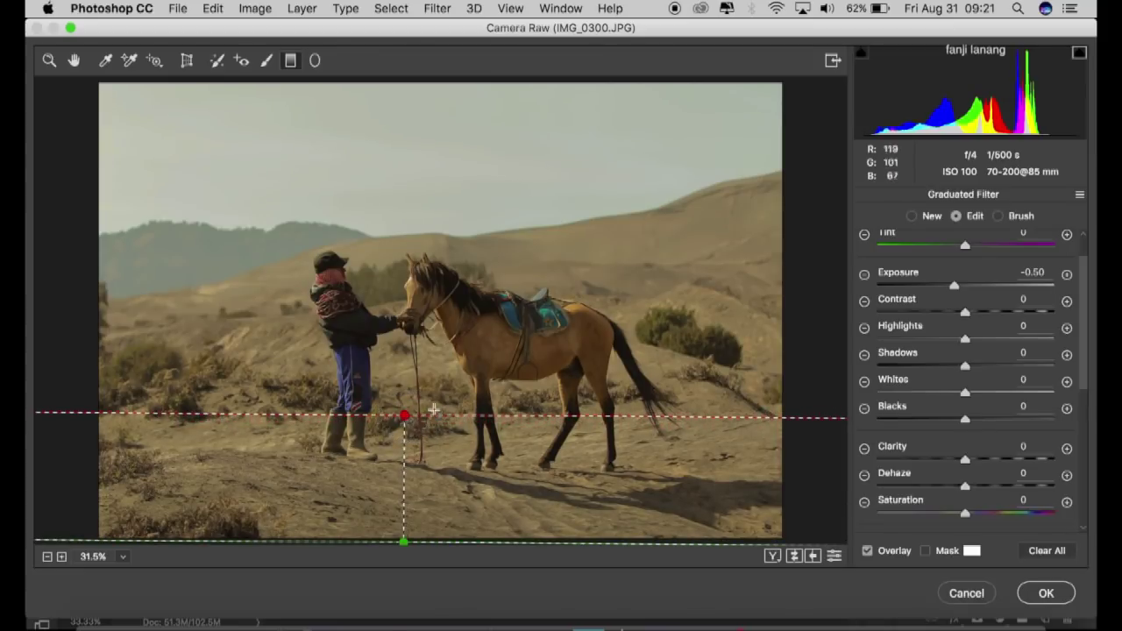
{"action": "scroll", "coordinate": [1088, 375], "scroll_direction": "up", "scroll_amount": 2}
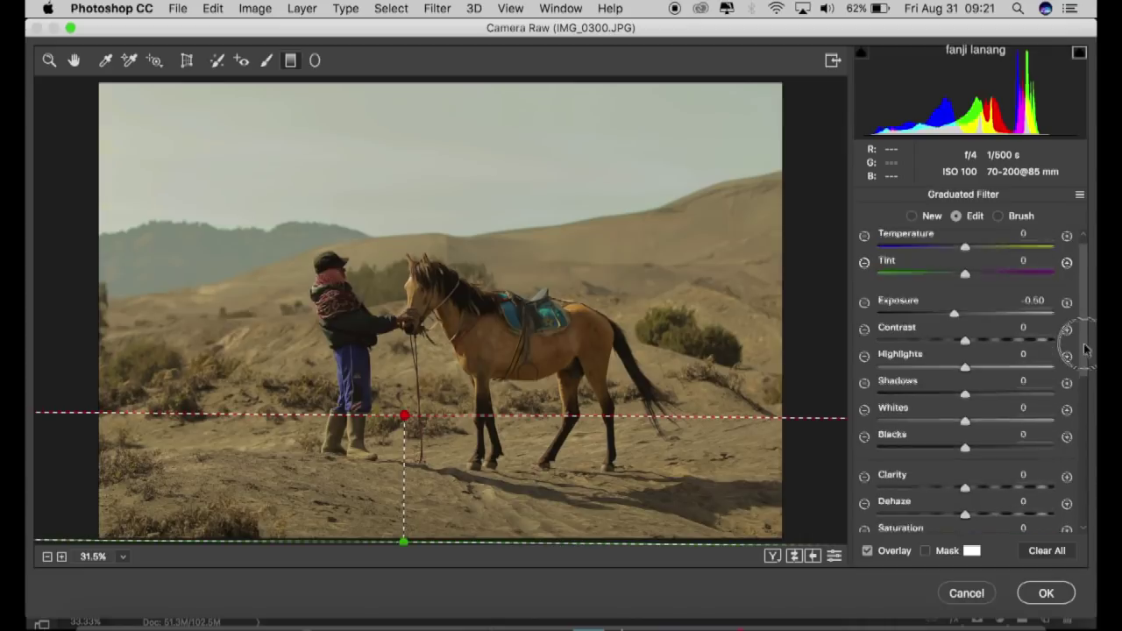
Step: Raise the global Contrast to +60 in the Basic panel
{"action": "left_click", "coordinate": [77, 60]}
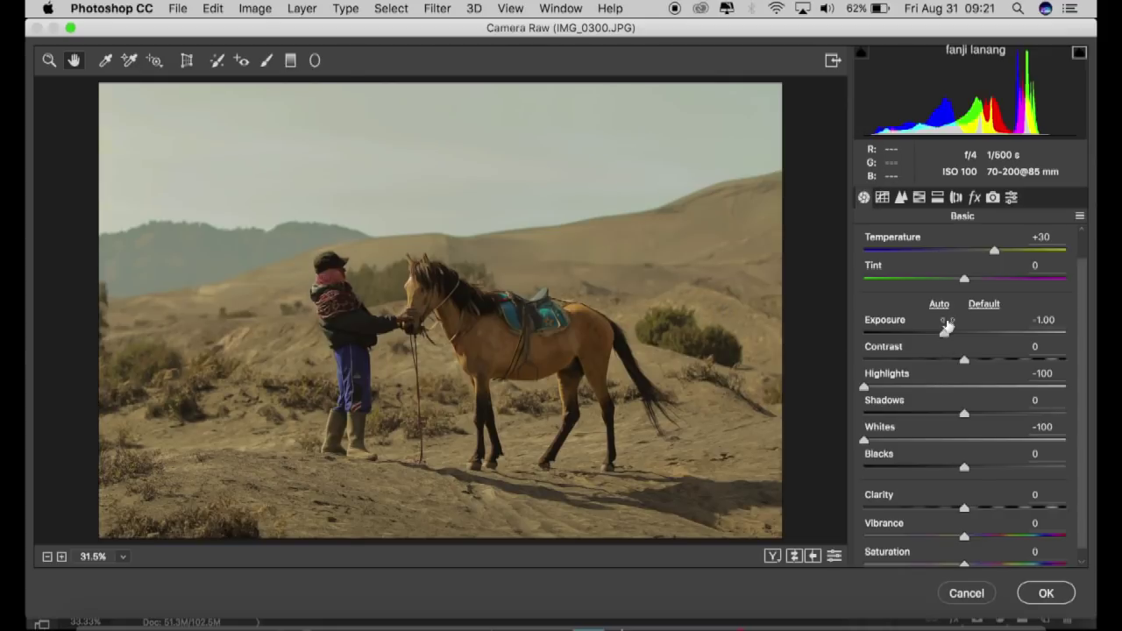
{"action": "left_click", "coordinate": [1003, 362]}
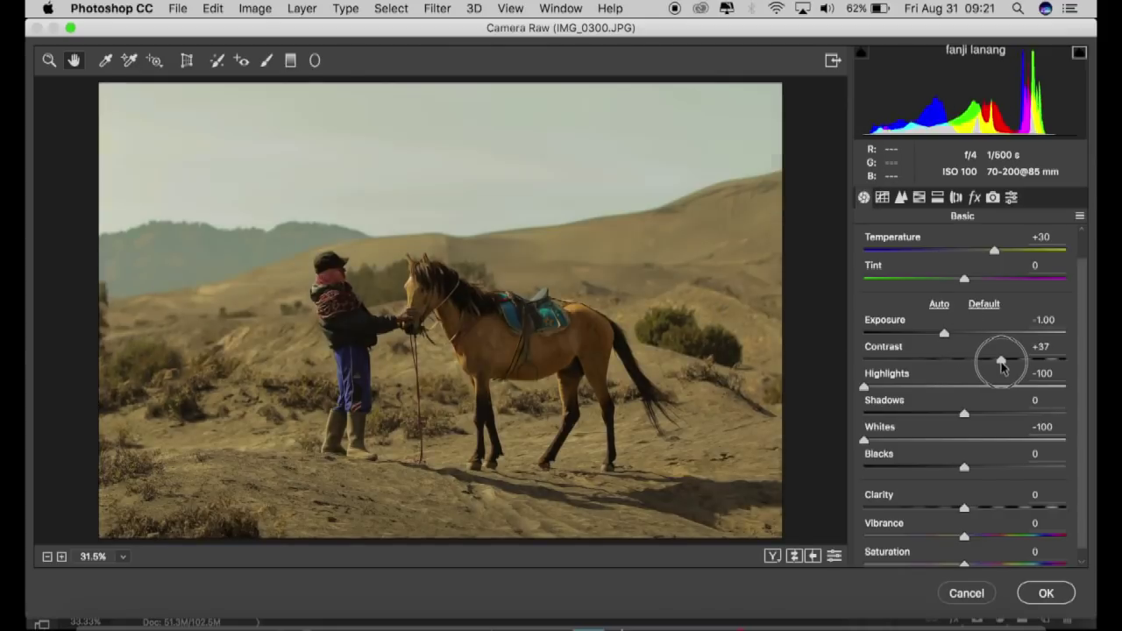
{"action": "left_click_drag", "start_coordinate": [1002, 361], "coordinate": [1025, 362]}
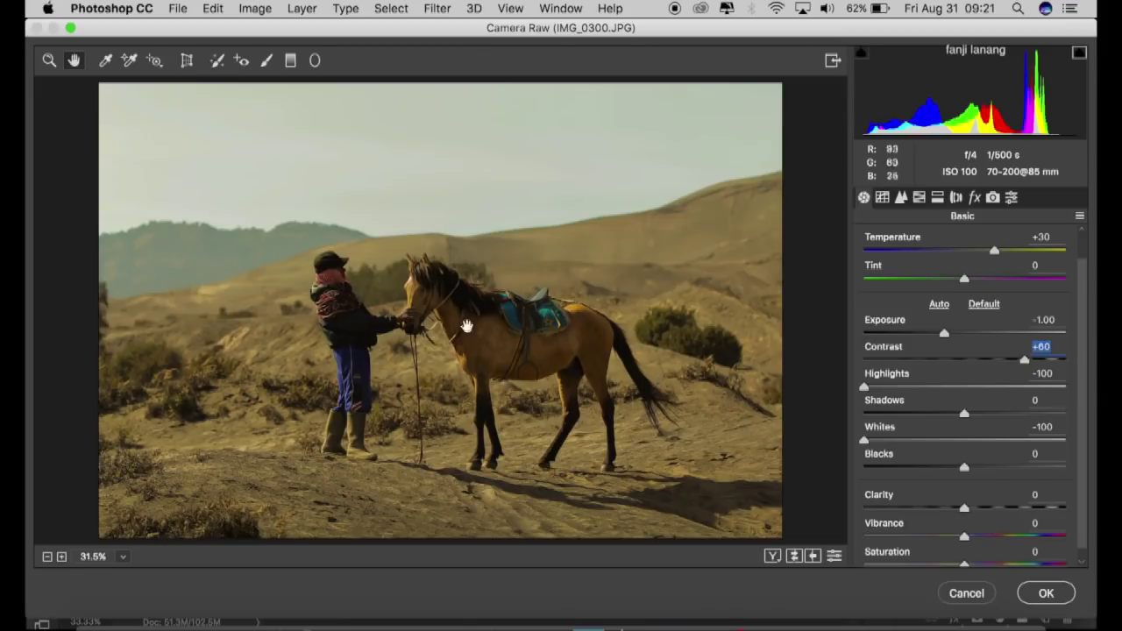
{"action": "left_click", "coordinate": [290, 61]}
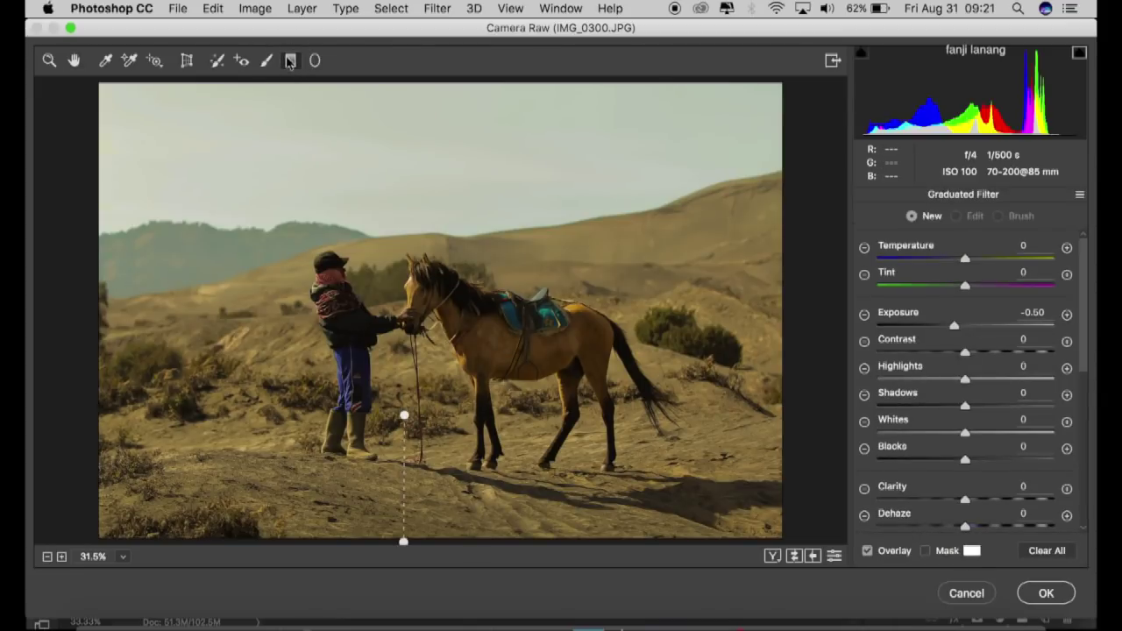
Step: Set the bottom graduated filter to Exposure -1.00 and raise its start line slightly
{"action": "left_click", "coordinate": [405, 417]}
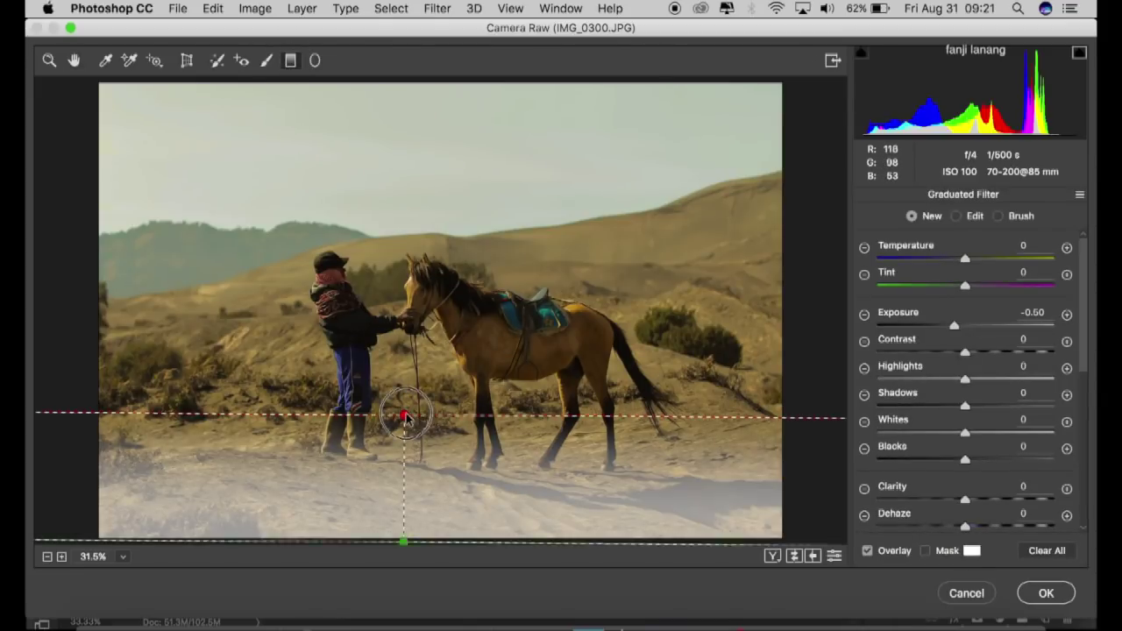
{"action": "left_click_drag", "start_coordinate": [405, 417], "coordinate": [405, 417]}
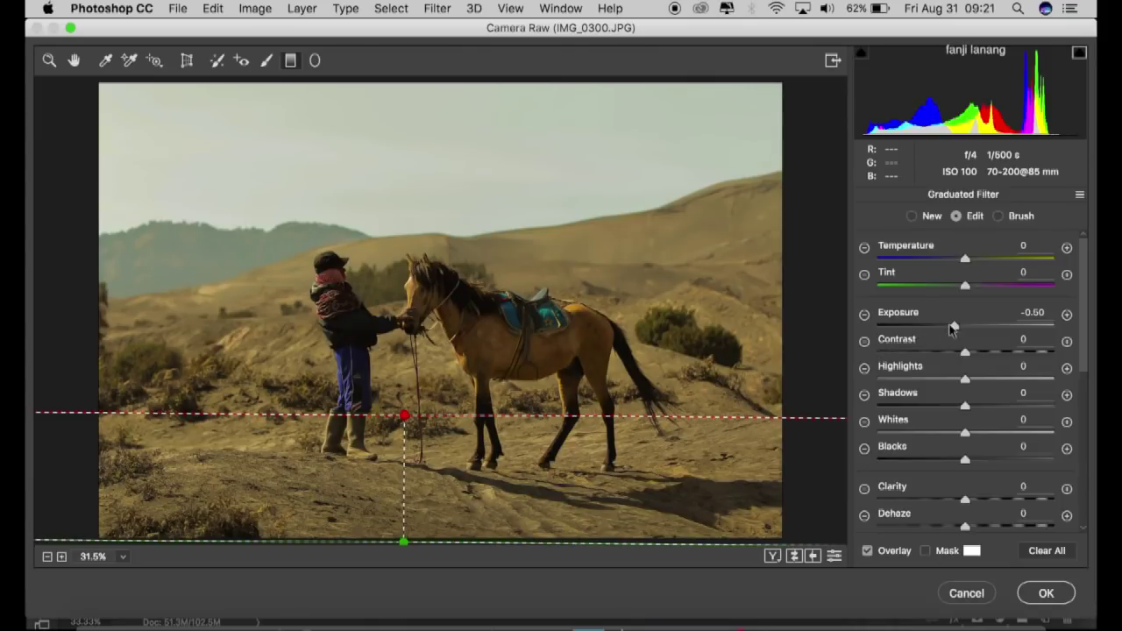
{"action": "left_click_drag", "start_coordinate": [954, 328], "coordinate": [941, 340]}
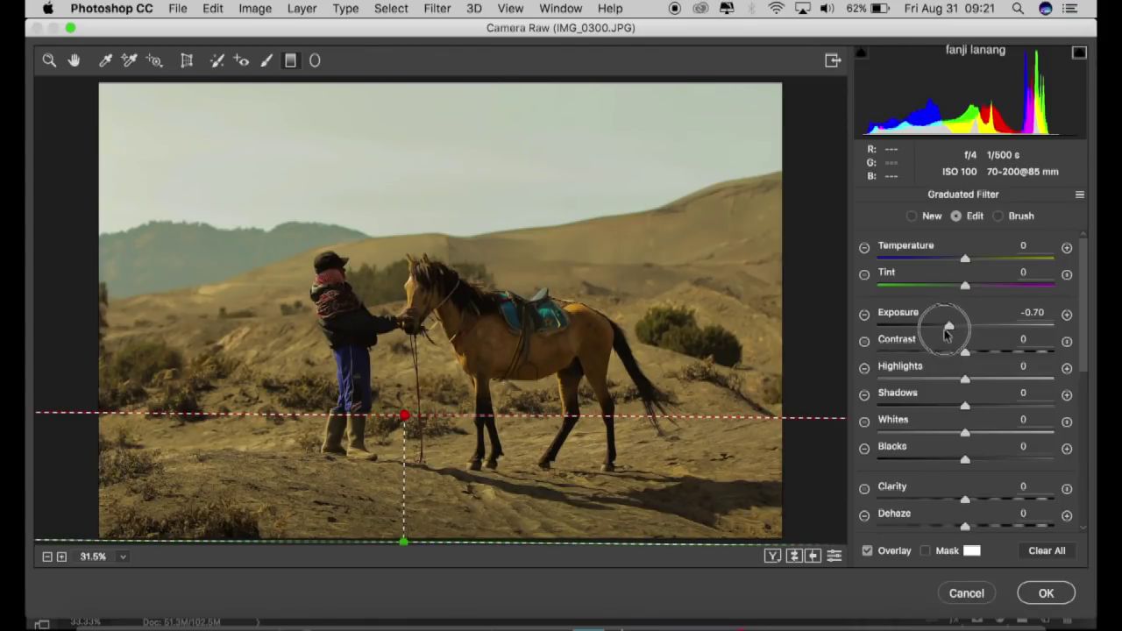
{"action": "left_click_drag", "start_coordinate": [941, 340], "coordinate": [942, 344]}
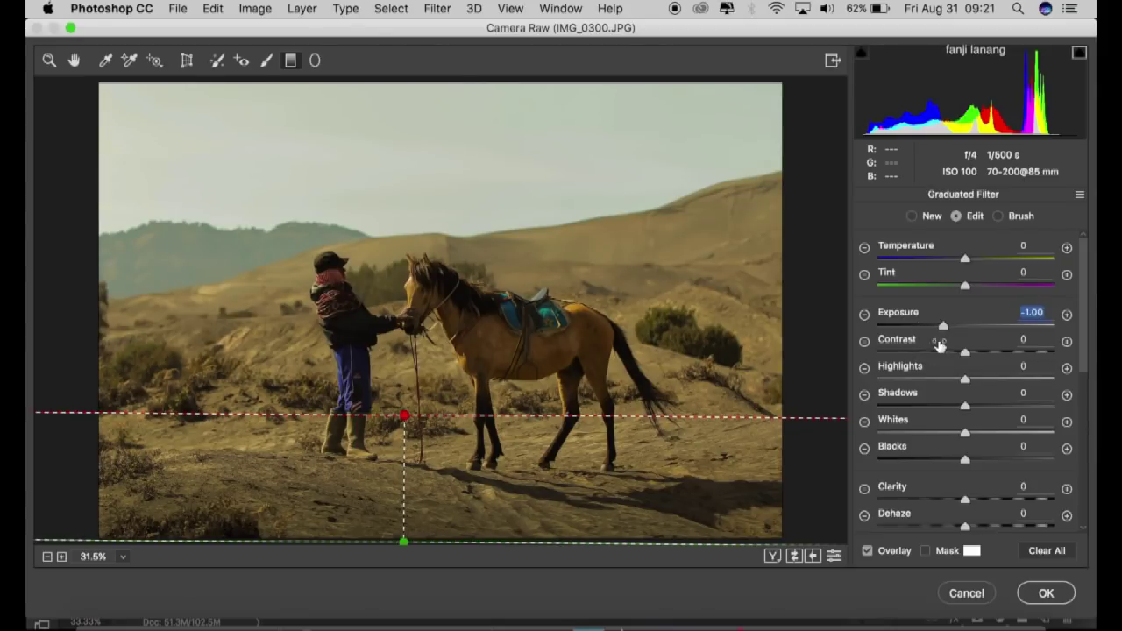
{"action": "left_click_drag", "start_coordinate": [403, 416], "coordinate": [405, 406]}
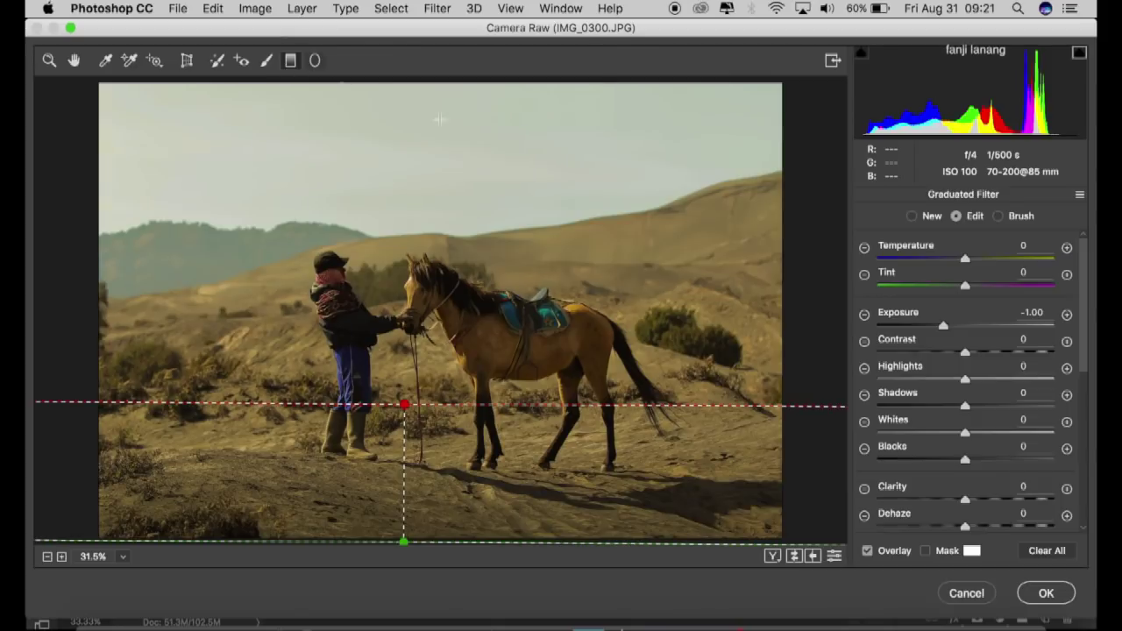
Step: Add a top-edge graduated filter to the horse's head with Temperature +100, Exposure -0.35
{"action": "left_click", "coordinate": [1066, 249]}
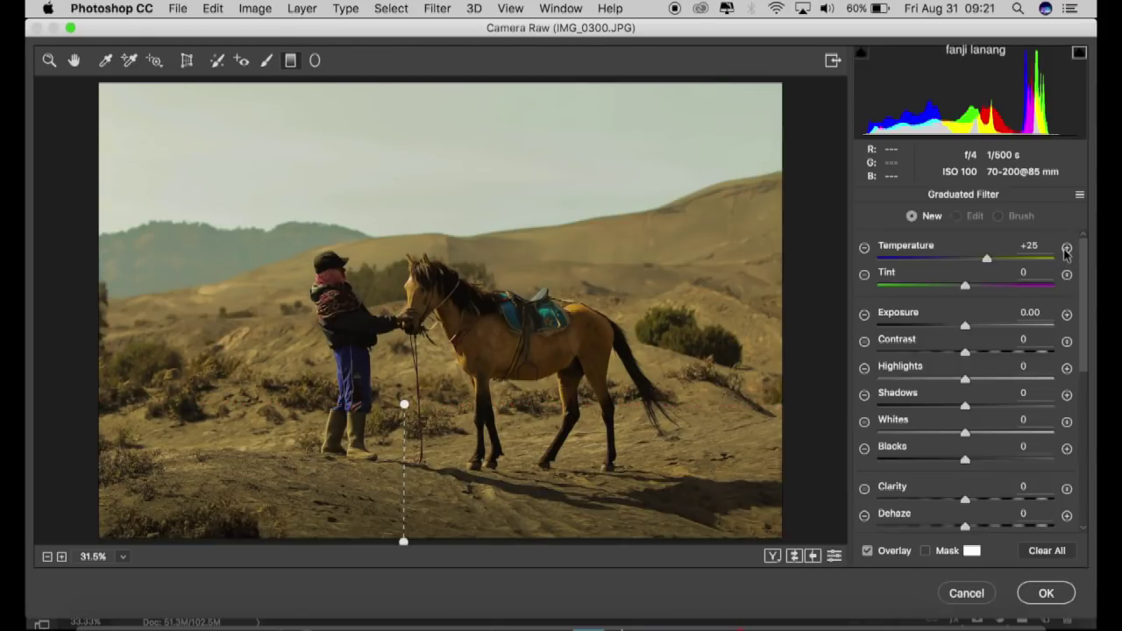
{"action": "left_click_drag", "start_coordinate": [426, 79], "coordinate": [428, 260]}
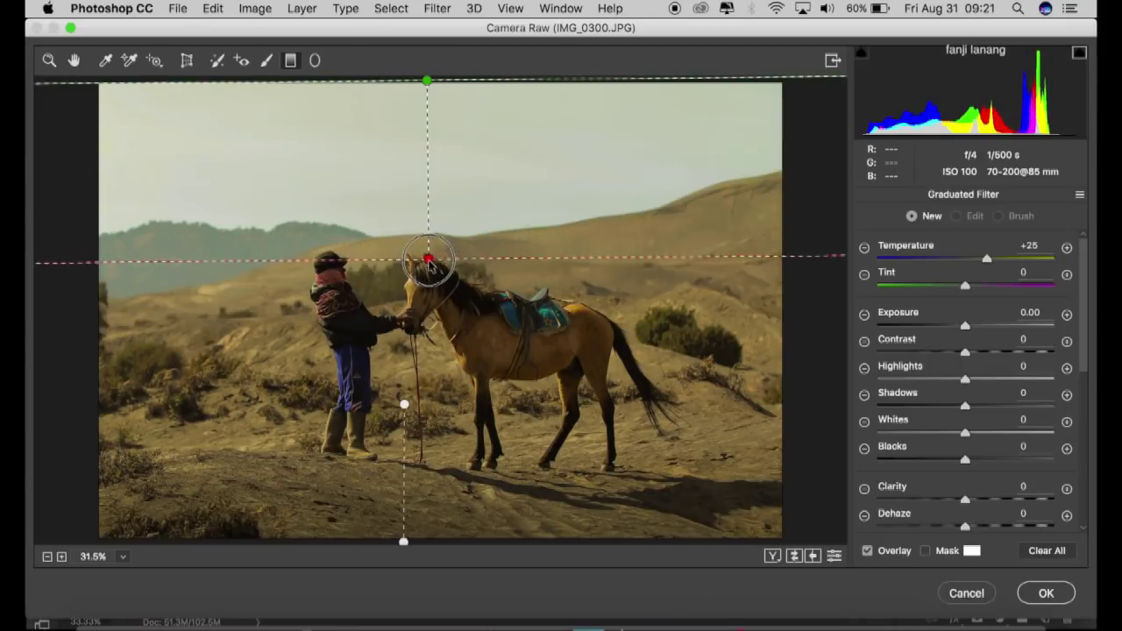
{"action": "left_click_drag", "start_coordinate": [428, 259], "coordinate": [425, 291]}
{"action": "left_click_drag", "start_coordinate": [985, 259], "coordinate": [1093, 261]}
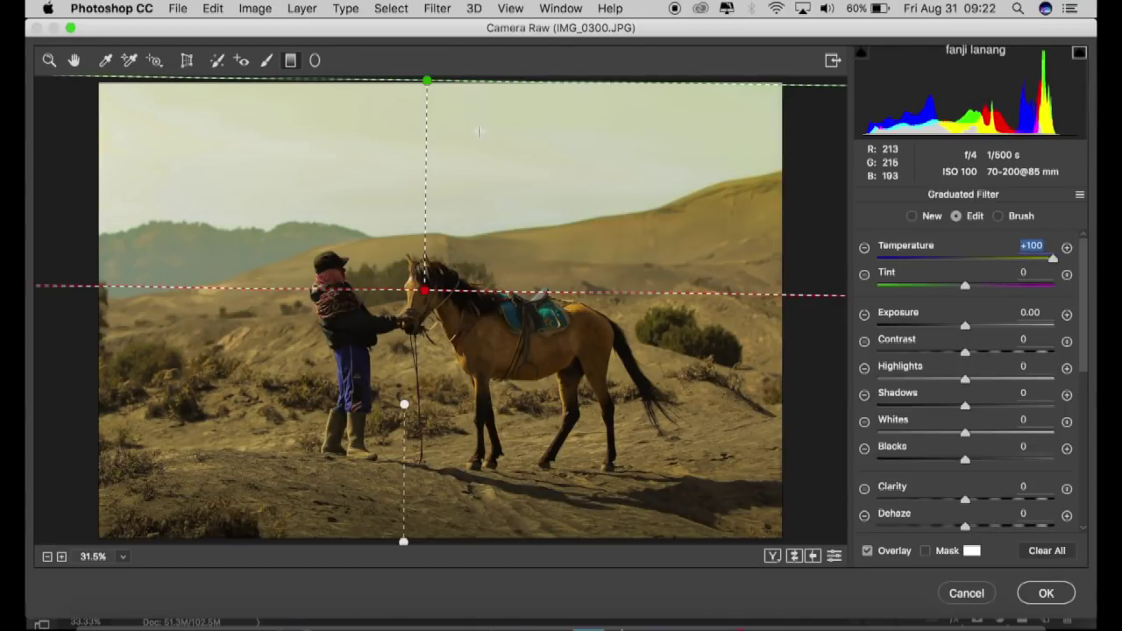
{"action": "mouse_move", "coordinate": [973, 330]}
{"action": "left_mouse_down"}
{"action": "mouse_move", "coordinate": [945, 333]}
{"action": "mouse_move", "coordinate": [956, 342]}
{"action": "left_mouse_up"}
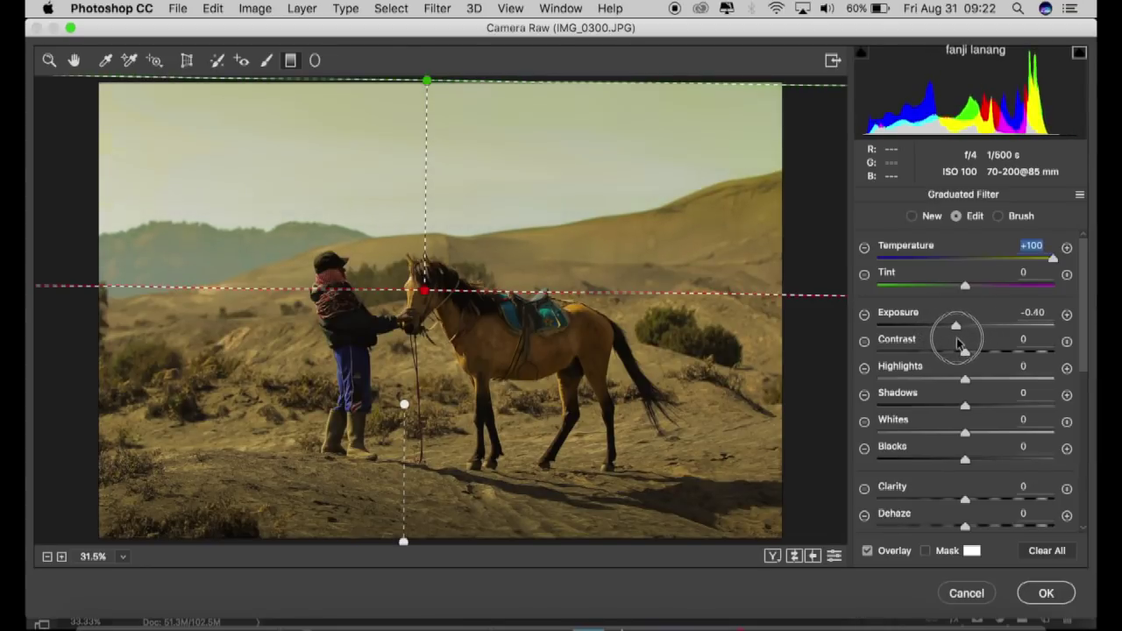
{"action": "left_click_drag", "start_coordinate": [956, 342], "coordinate": [959, 342]}
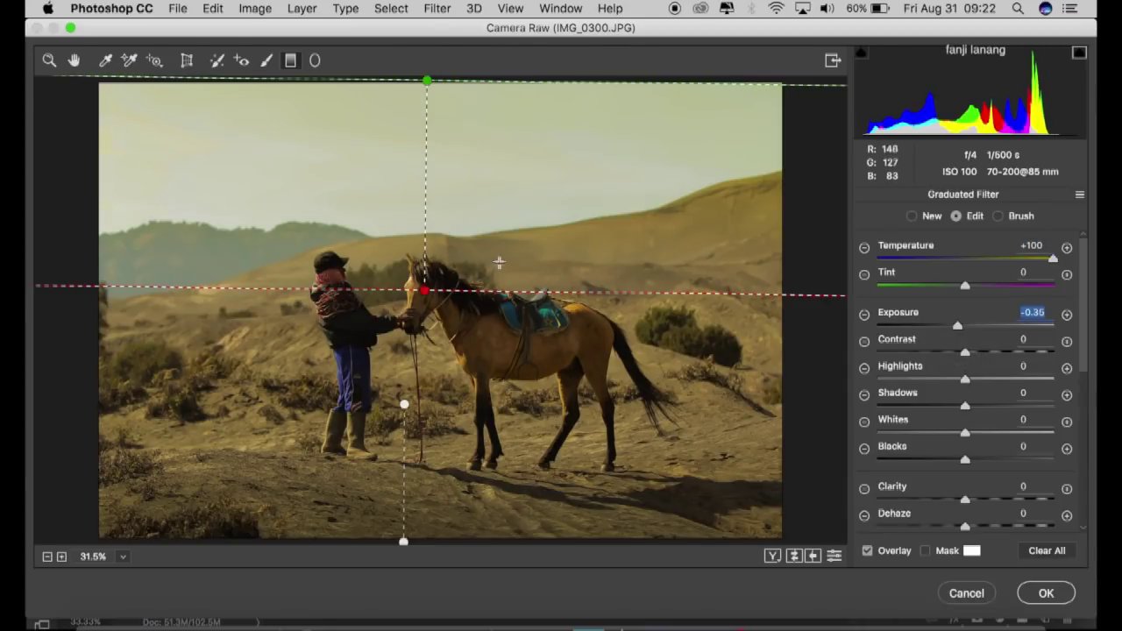
{"action": "left_click", "coordinate": [75, 60]}
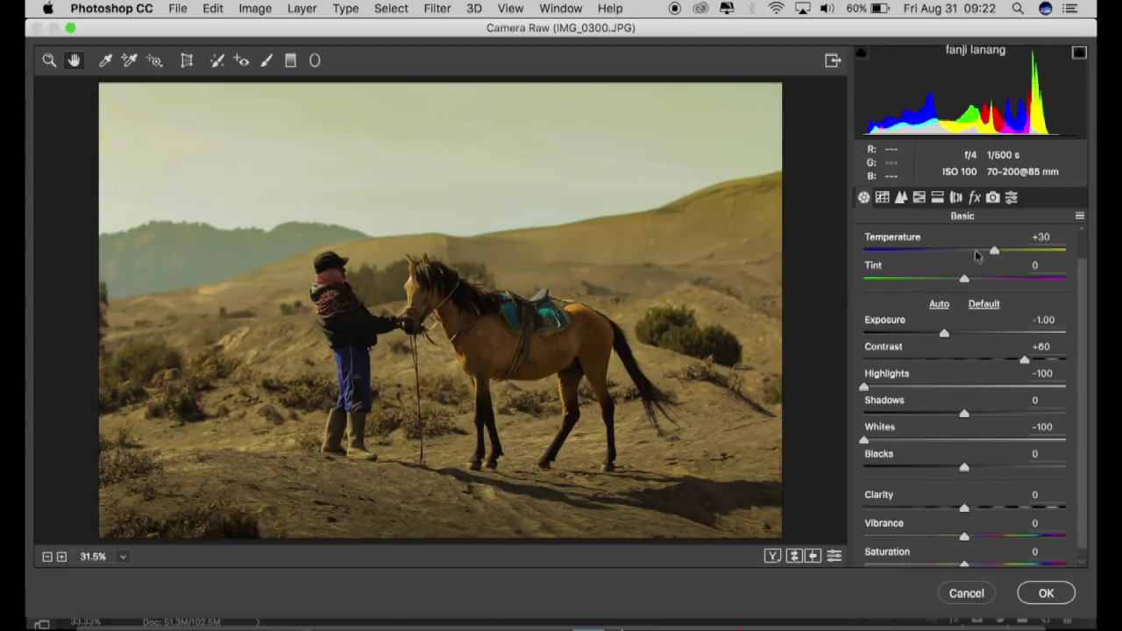
Step: Raise the global Temperature from +30 to +40
{"action": "left_click_drag", "start_coordinate": [997, 254], "coordinate": [1003, 255]}
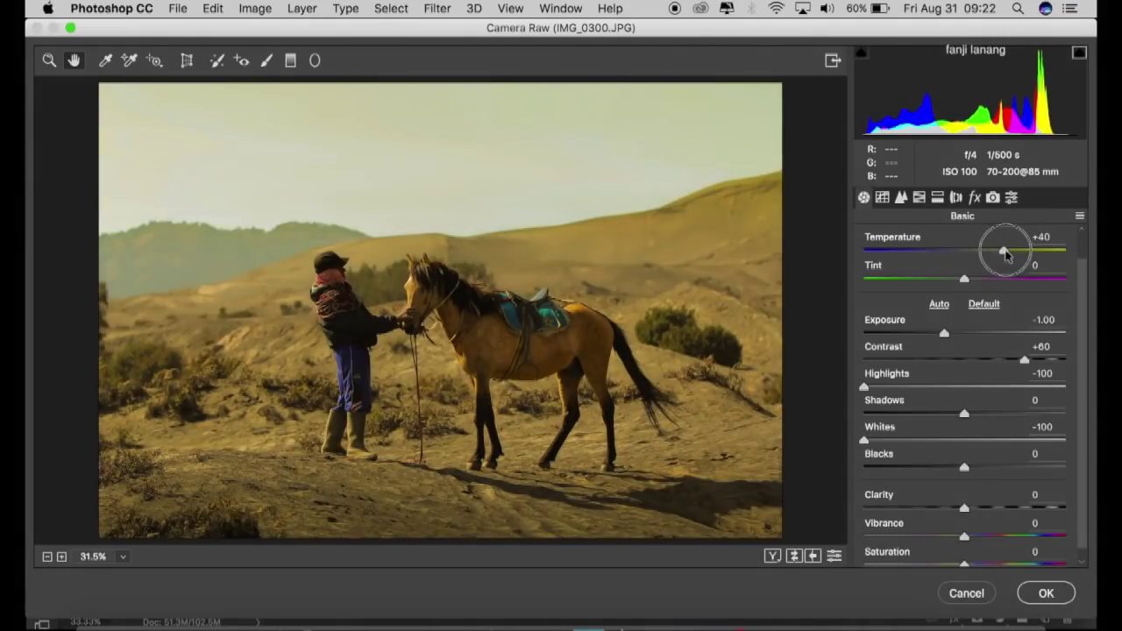
{"action": "left_click_drag", "start_coordinate": [1004, 255], "coordinate": [1006, 260]}
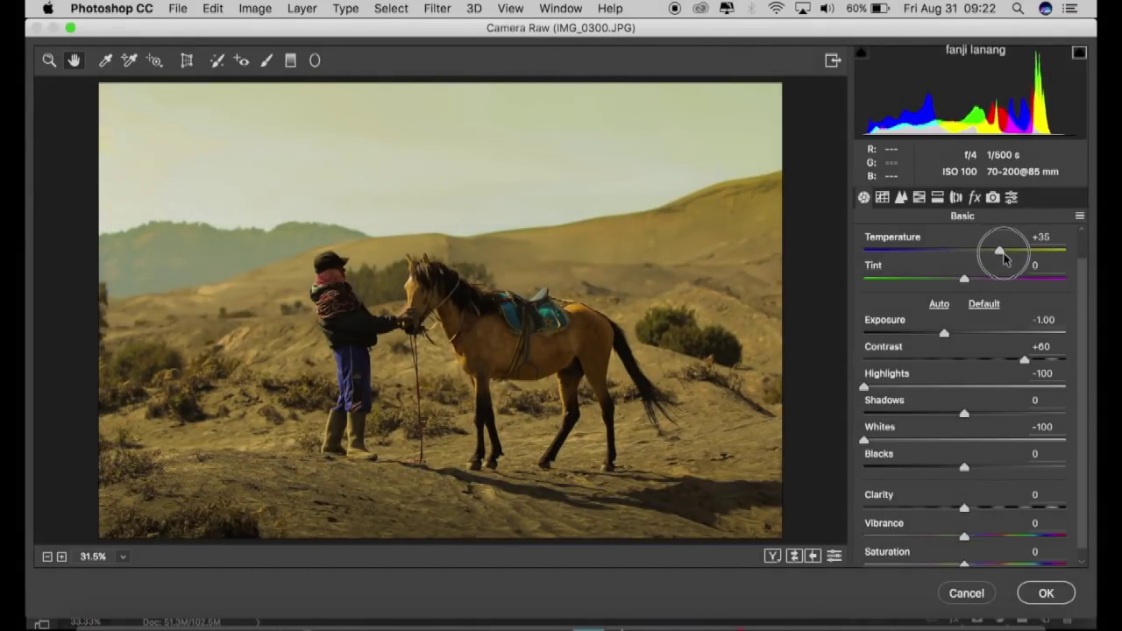
{"action": "left_click_drag", "start_coordinate": [1006, 260], "coordinate": [1010, 272]}
{"action": "left_click_drag", "start_coordinate": [1008, 272], "coordinate": [1010, 272]}
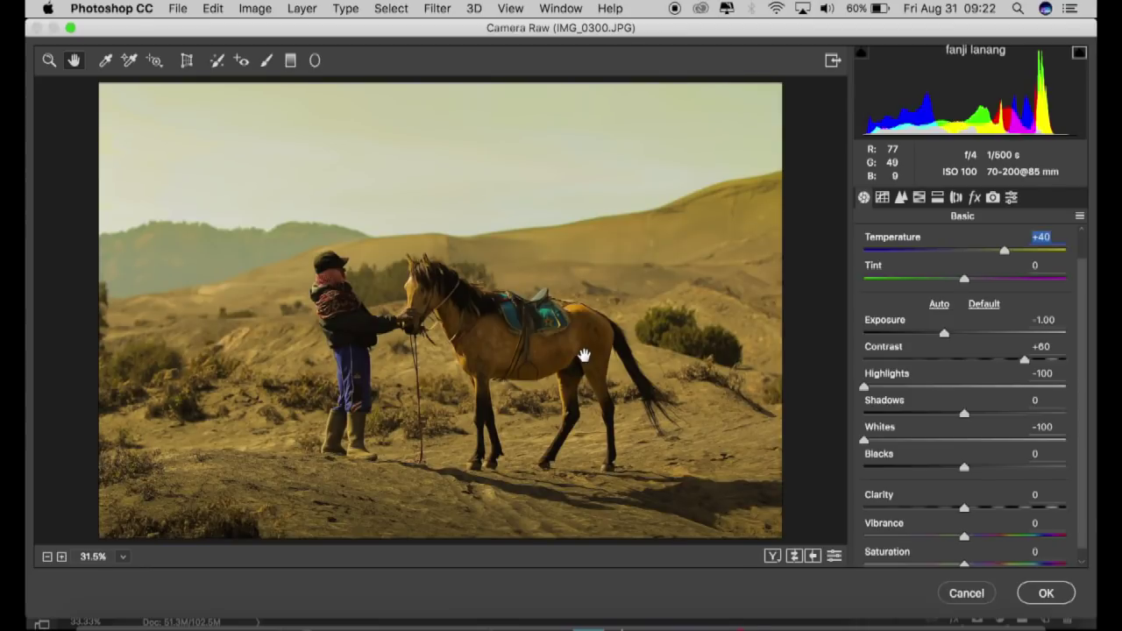
{"action": "left_click", "coordinate": [884, 198]}
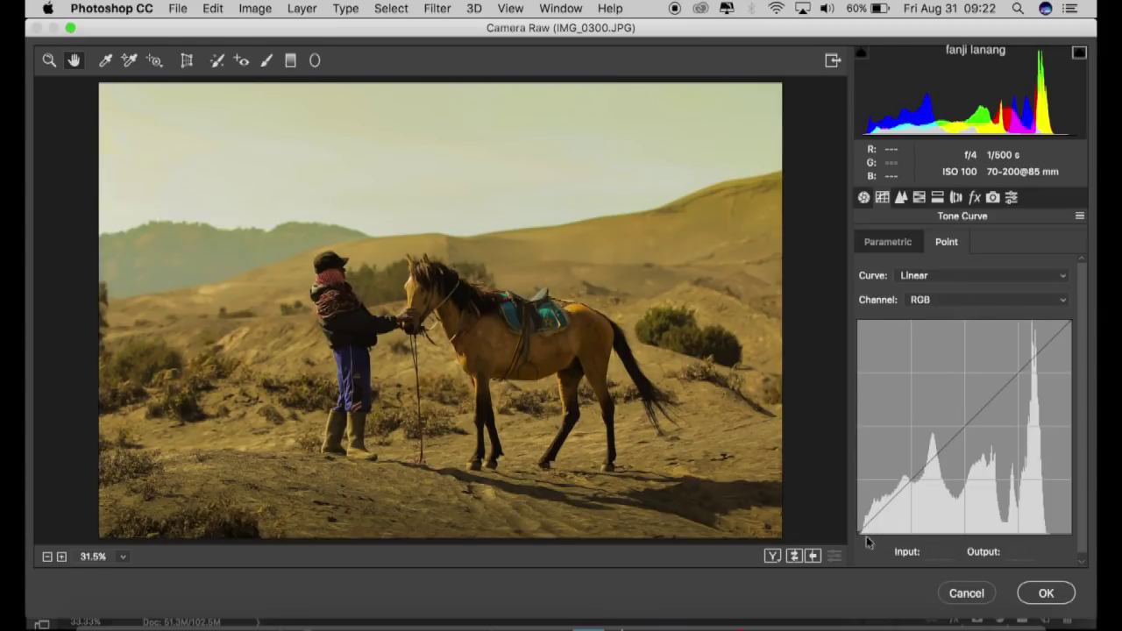
Step: Fade the point tone curve: lift black point, dip midtones, lower white point to 224
{"action": "mouse_move", "coordinate": [859, 533]}
{"action": "left_mouse_down"}
{"action": "mouse_move", "coordinate": [851, 517]}
{"action": "mouse_move", "coordinate": [889, 500]}
{"action": "left_mouse_up"}
{"action": "left_click_drag", "start_coordinate": [962, 445], "coordinate": [965, 430]}
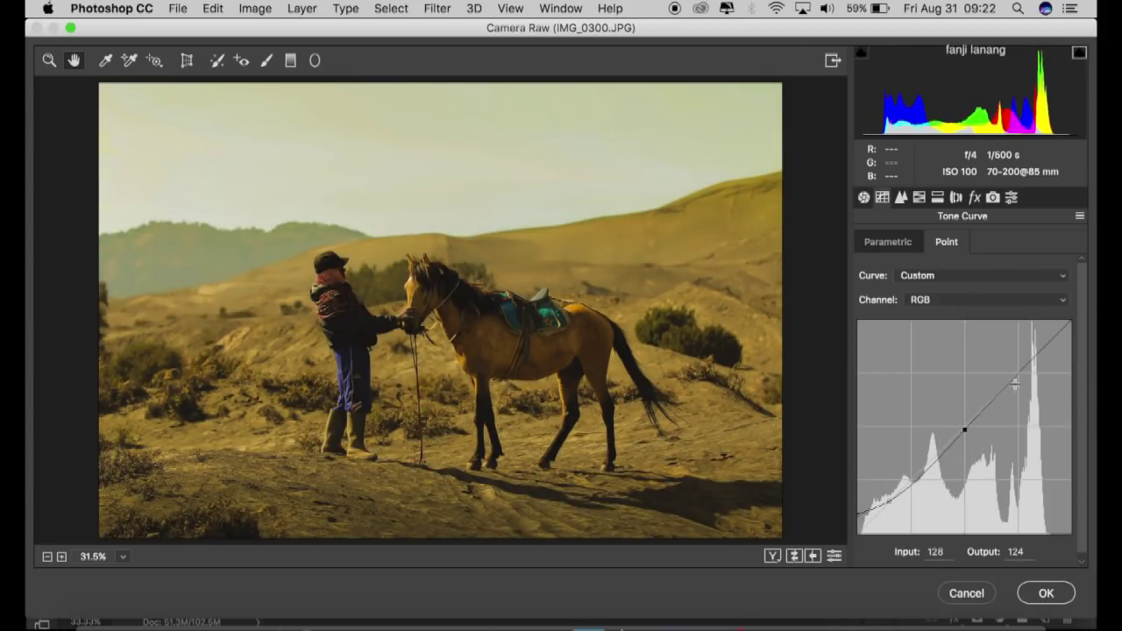
{"action": "left_click_drag", "start_coordinate": [1071, 327], "coordinate": [1086, 357]}
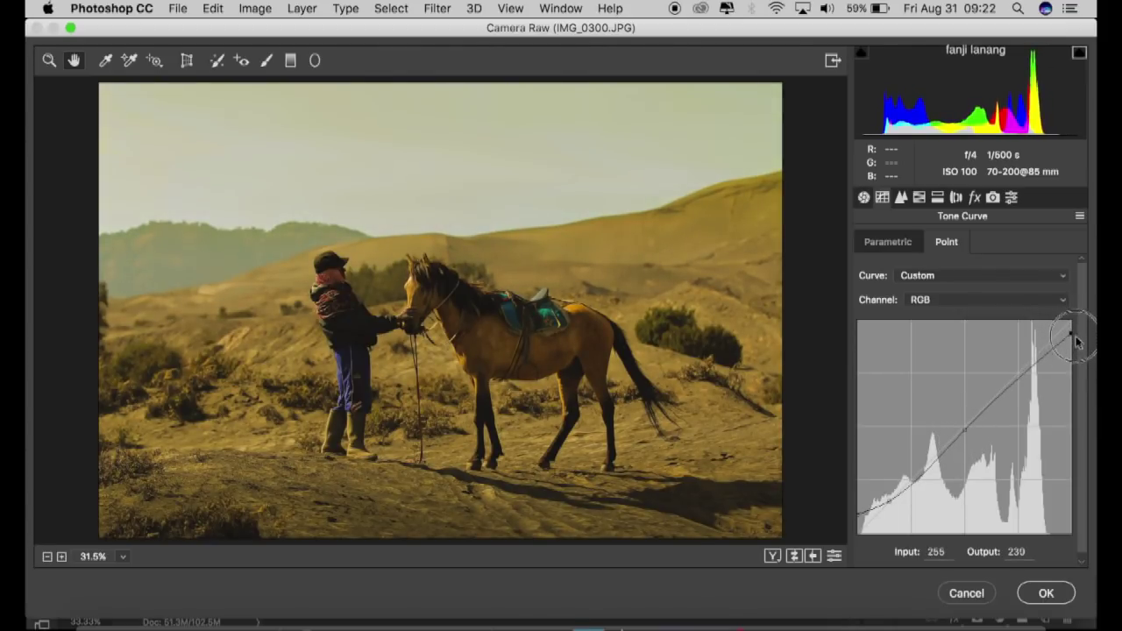
{"action": "left_click_drag", "start_coordinate": [1085, 357], "coordinate": [1090, 349]}
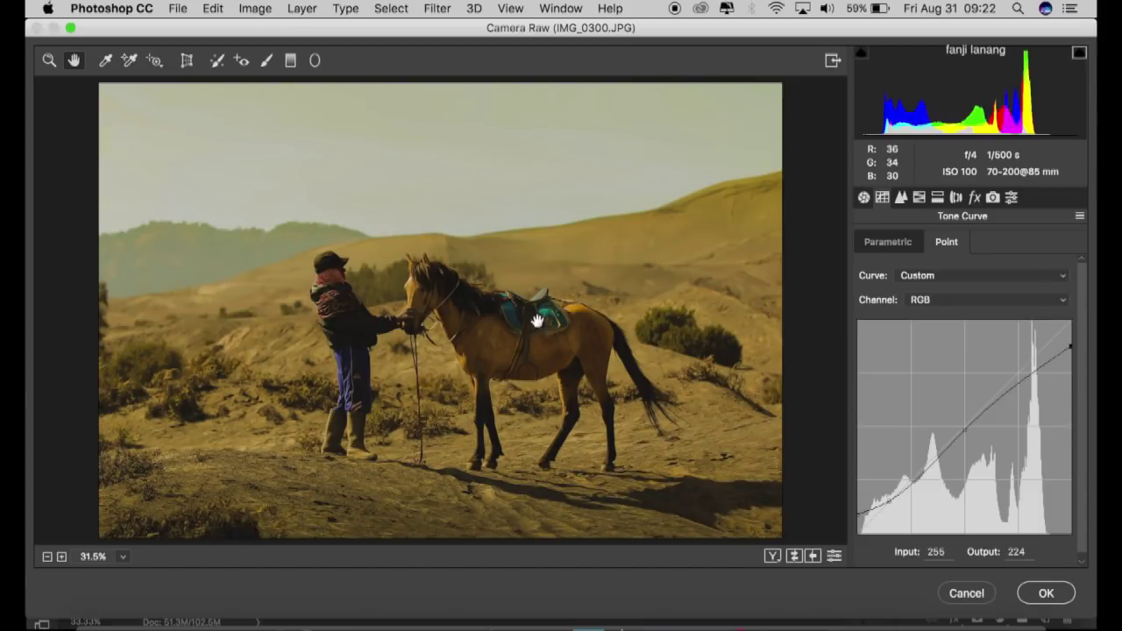
{"action": "left_click", "coordinate": [903, 198]}
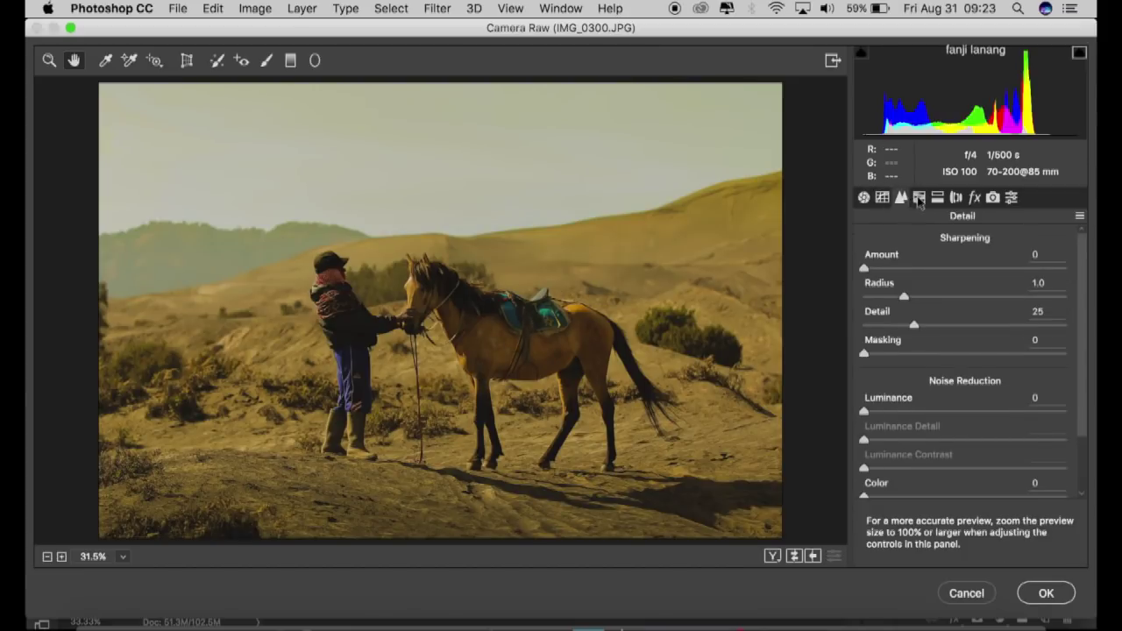
Step: Set the HSL hue shifts to Yellows -30 and Greens -100, with Blues reset to 0
{"action": "left_click", "coordinate": [919, 198]}
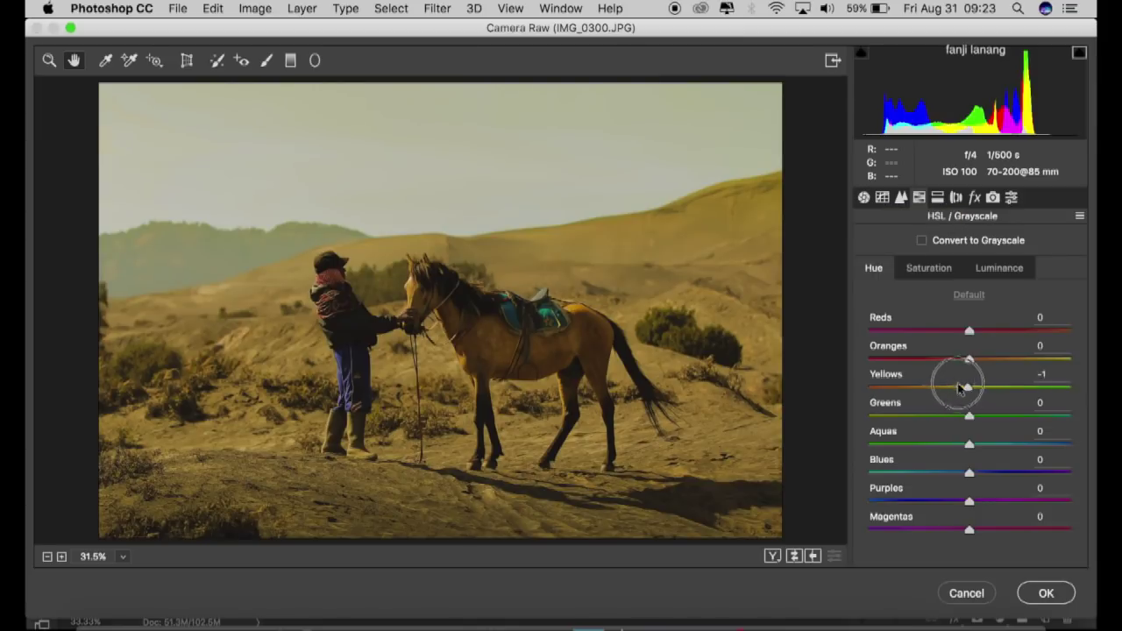
{"action": "left_click_drag", "start_coordinate": [969, 386], "coordinate": [801, 385]}
{"action": "mouse_move", "coordinate": [908, 392]}
{"action": "left_mouse_down"}
{"action": "mouse_move", "coordinate": [937, 421]}
{"action": "mouse_move", "coordinate": [807, 412]}
{"action": "left_mouse_up"}
{"action": "left_click_drag", "start_coordinate": [984, 417], "coordinate": [638, 404]}
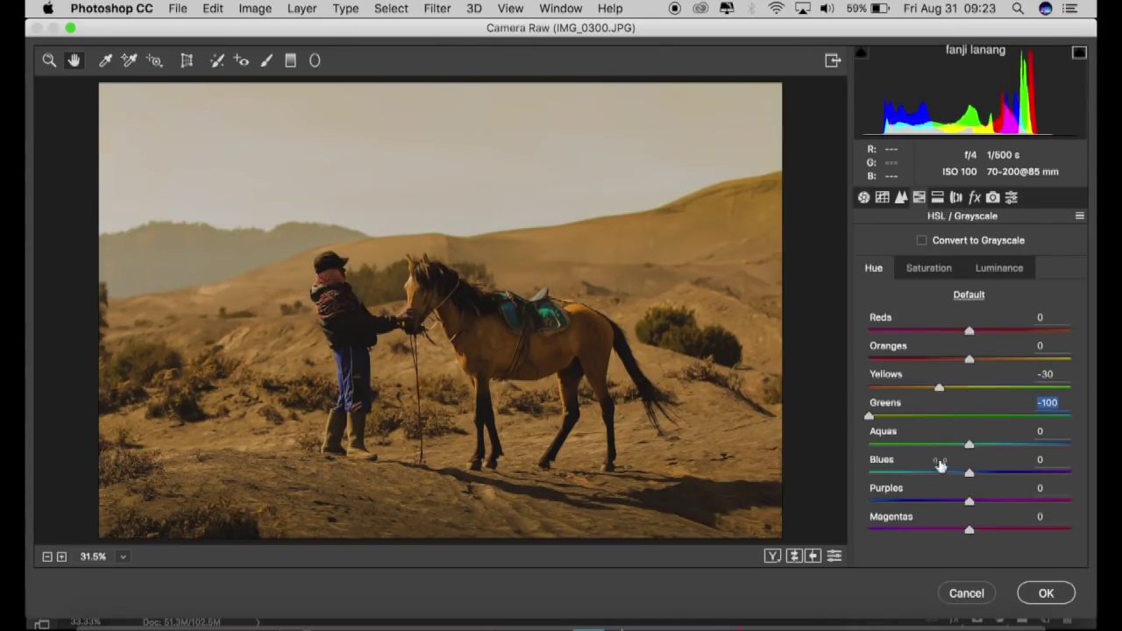
{"action": "mouse_move", "coordinate": [967, 471]}
{"action": "left_mouse_down"}
{"action": "mouse_move", "coordinate": [798, 458]}
{"action": "mouse_move", "coordinate": [1085, 483]}
{"action": "mouse_move", "coordinate": [605, 486]}
{"action": "mouse_move", "coordinate": [811, 483]}
{"action": "mouse_move", "coordinate": [971, 500]}
{"action": "left_mouse_up"}
{"action": "type", "text": "0"}
Step: Add a post-crop vignette with Amount about -30 and Midpoint 0
{"action": "left_click", "coordinate": [956, 197]}
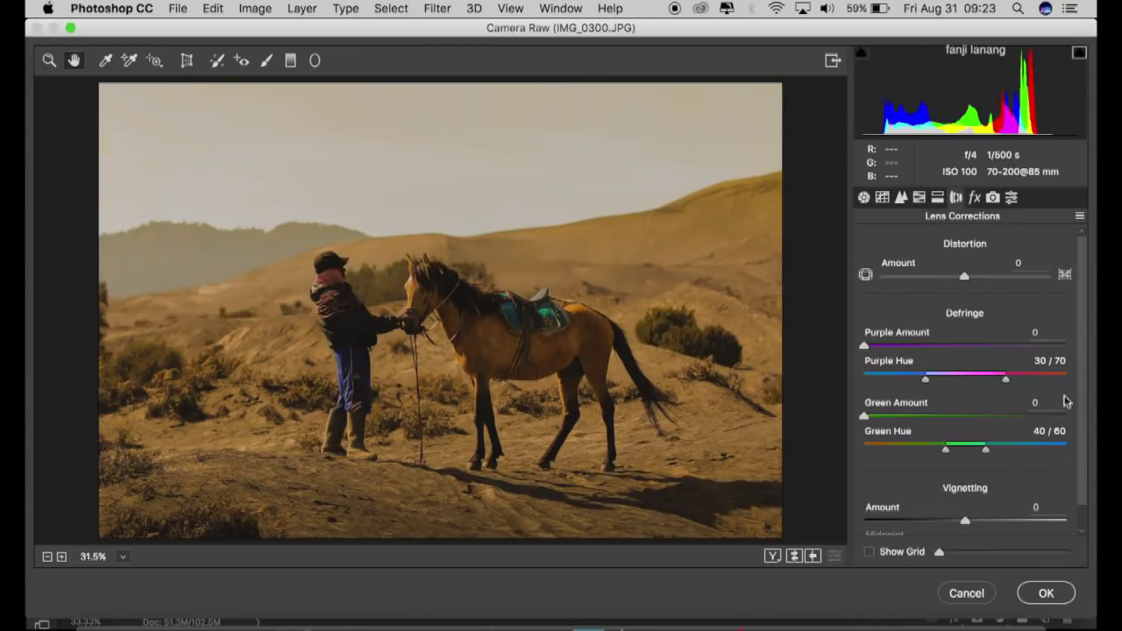
{"action": "scroll", "coordinate": [1067, 401], "scroll_direction": "down", "scroll_amount": 1}
{"action": "left_click", "coordinate": [929, 497]}
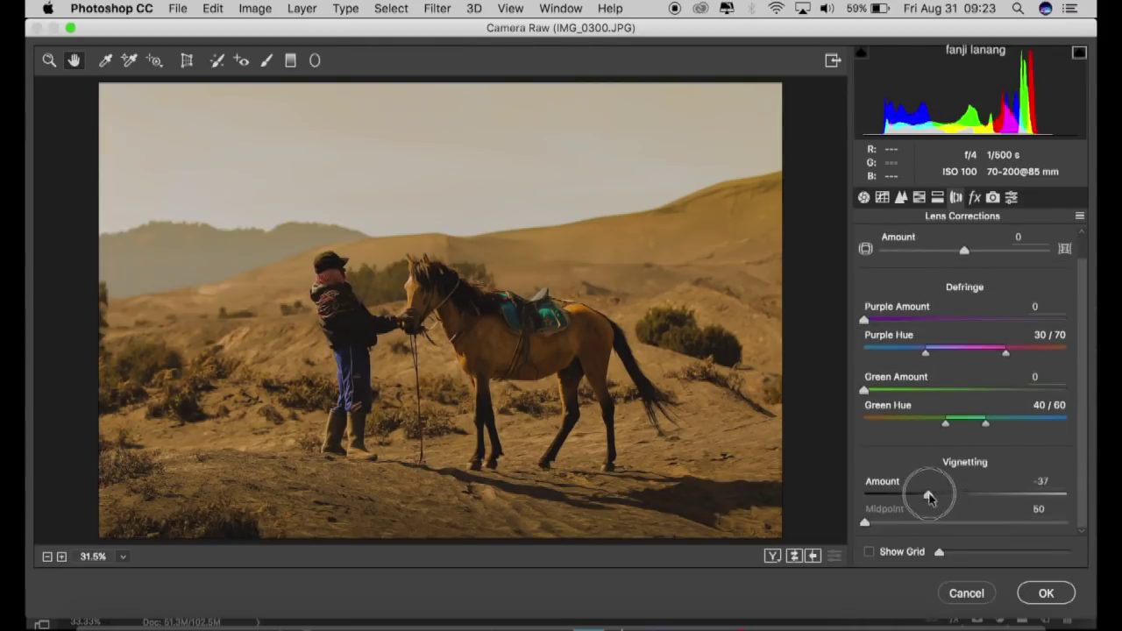
{"action": "left_click_drag", "start_coordinate": [965, 522], "coordinate": [824, 529]}
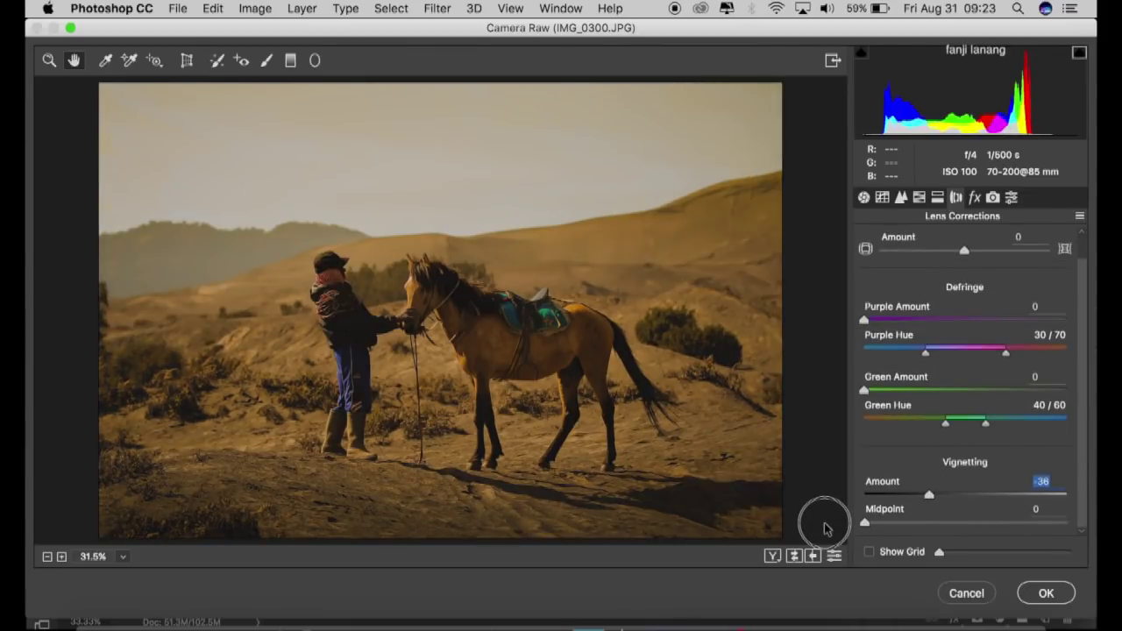
{"action": "left_click", "coordinate": [937, 497]}
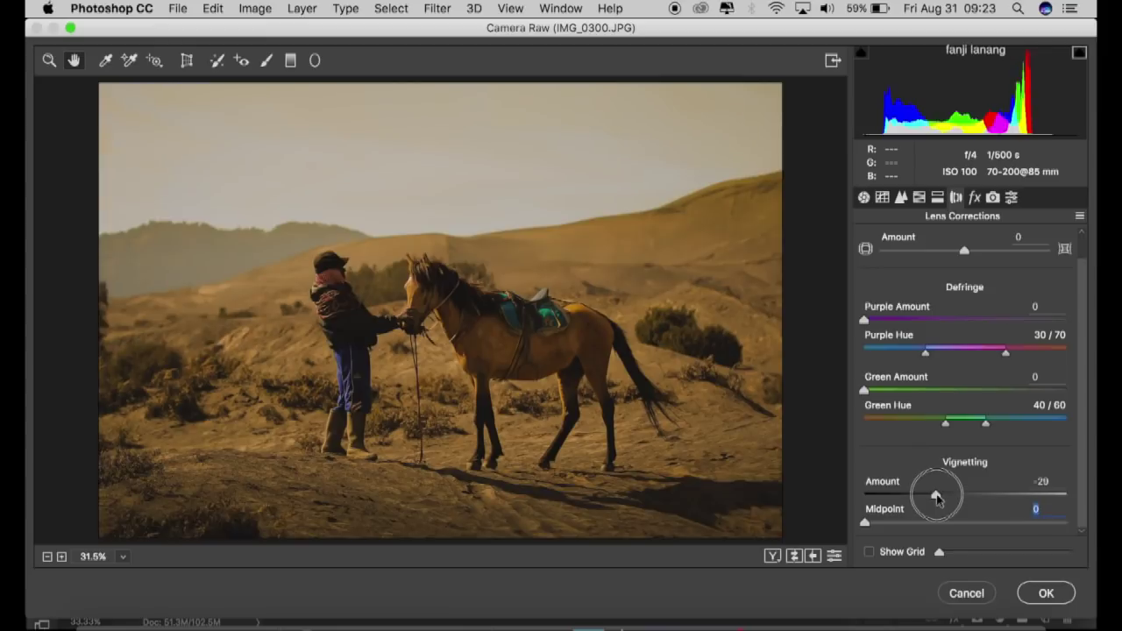
{"action": "left_click_drag", "start_coordinate": [936, 497], "coordinate": [935, 499]}
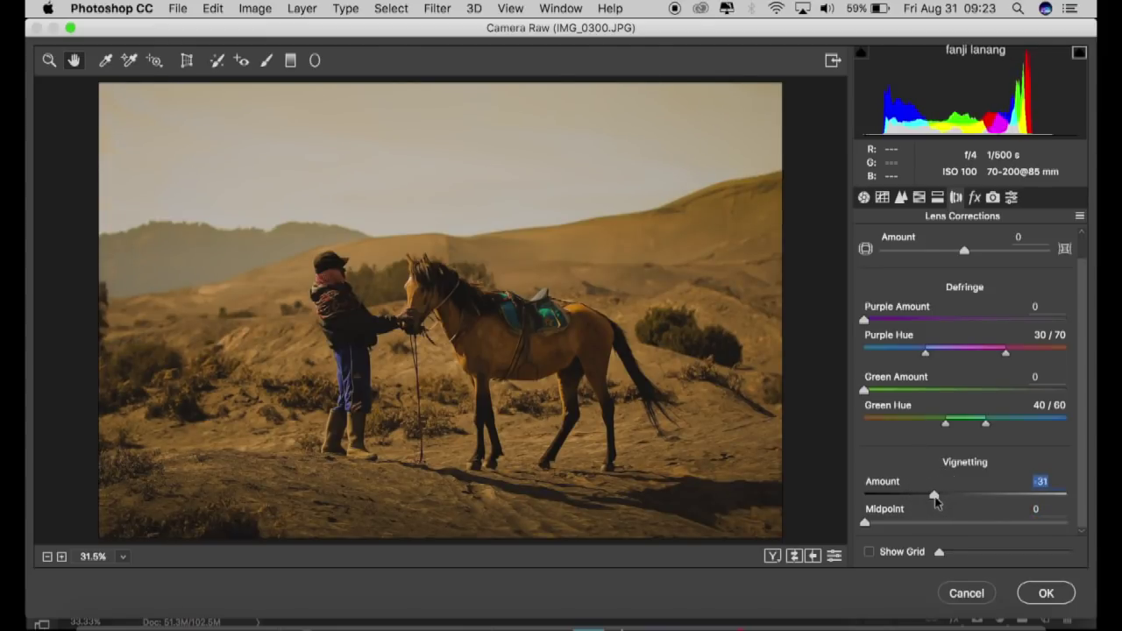
{"action": "left_click", "coordinate": [938, 197]}
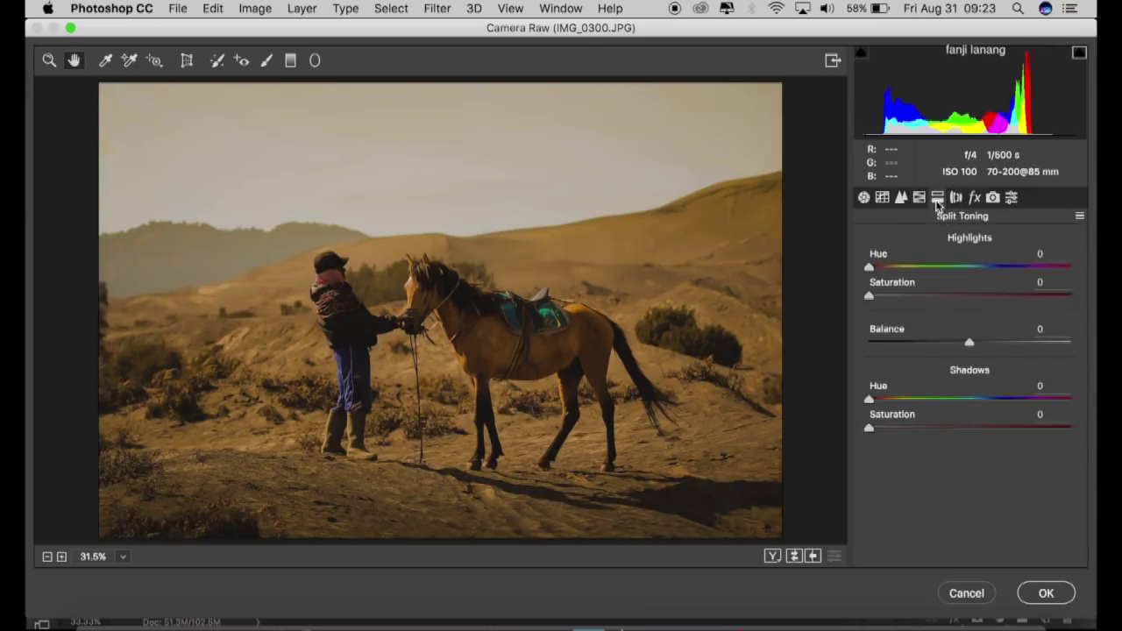
Step: Tint the highlights at hue 200, saturation 10, and the shadows at hue 15, saturation 30
{"action": "left_click_drag", "start_coordinate": [975, 268], "coordinate": [981, 288]}
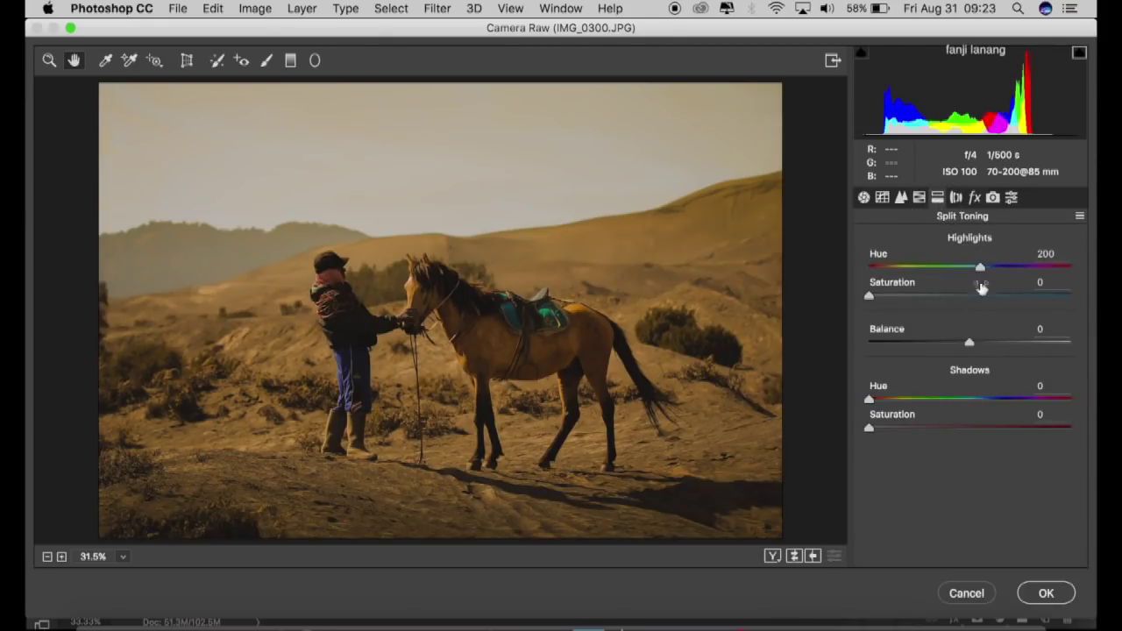
{"action": "left_click_drag", "start_coordinate": [882, 296], "coordinate": [890, 304]}
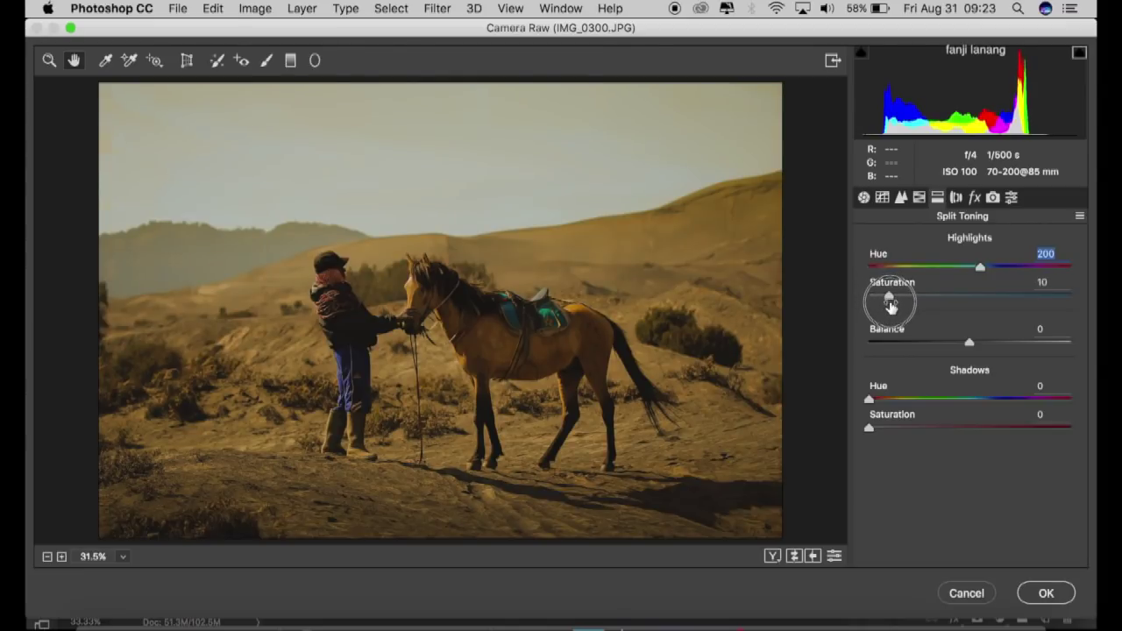
{"action": "left_click_drag", "start_coordinate": [871, 399], "coordinate": [935, 449]}
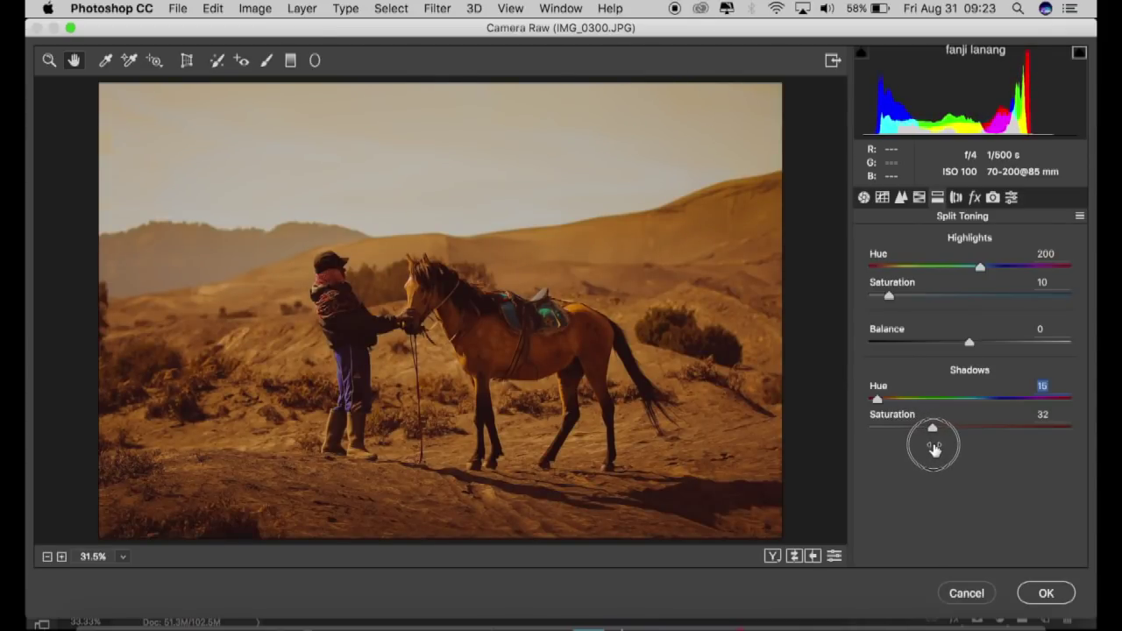
{"action": "left_click_drag", "start_coordinate": [935, 449], "coordinate": [930, 447]}
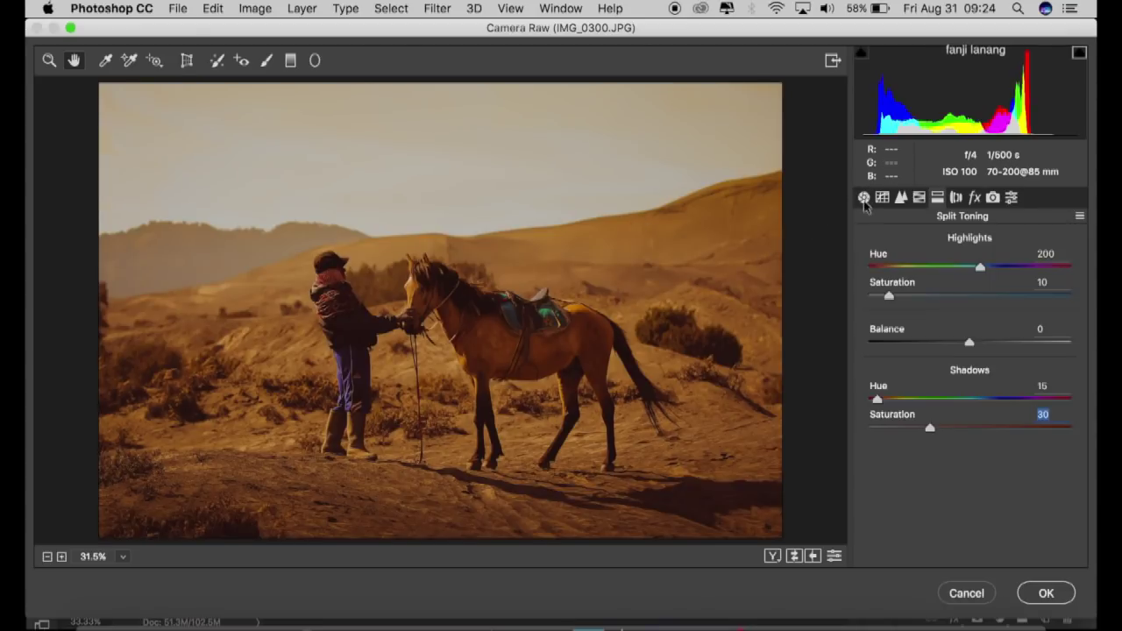
Step: In Basic, darken exposure to about -1.30, pull highlights and whites down, vibrance -20, contrast up
{"action": "left_click", "coordinate": [864, 198]}
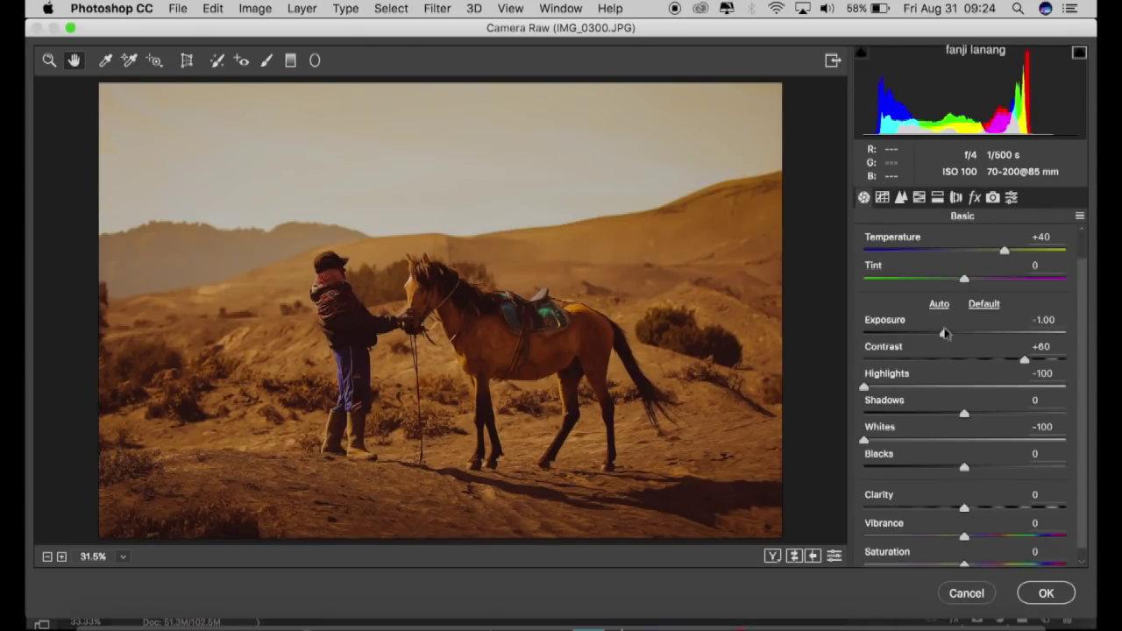
{"action": "left_click_drag", "start_coordinate": [943, 338], "coordinate": [938, 338]}
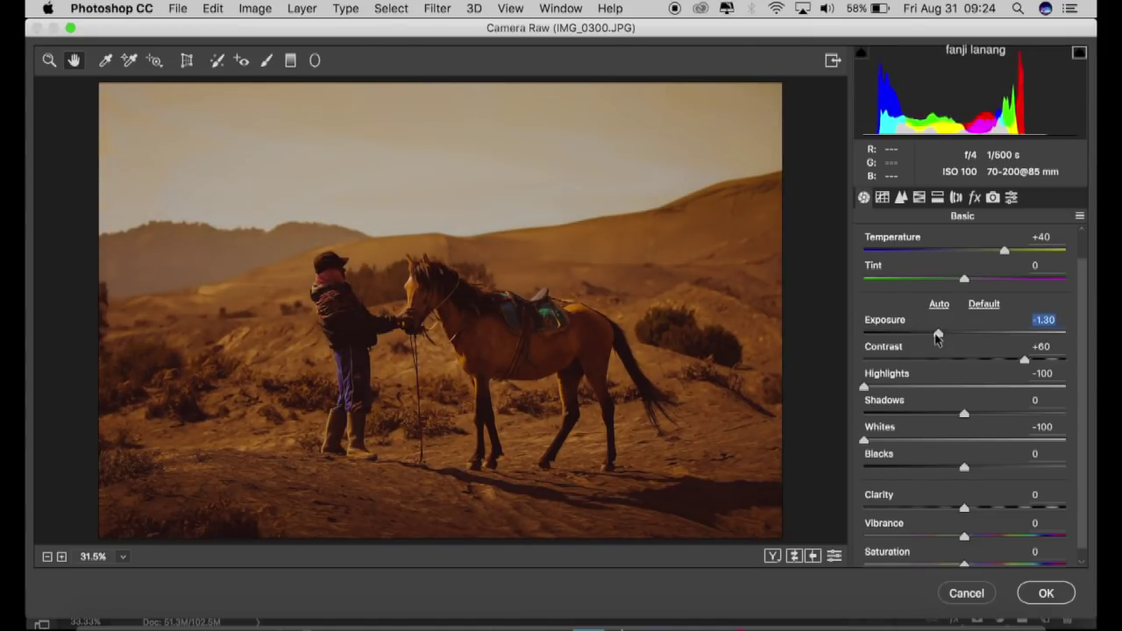
{"action": "left_click_drag", "start_coordinate": [1082, 306], "coordinate": [1082, 395]}
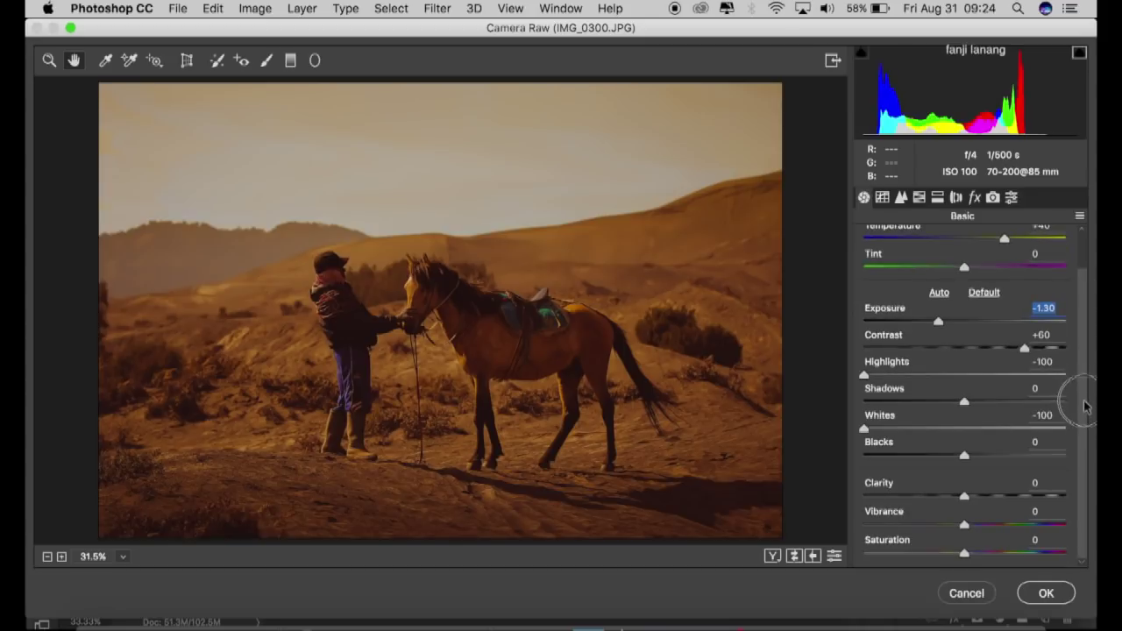
{"action": "left_click_drag", "start_coordinate": [953, 529], "coordinate": [945, 530]}
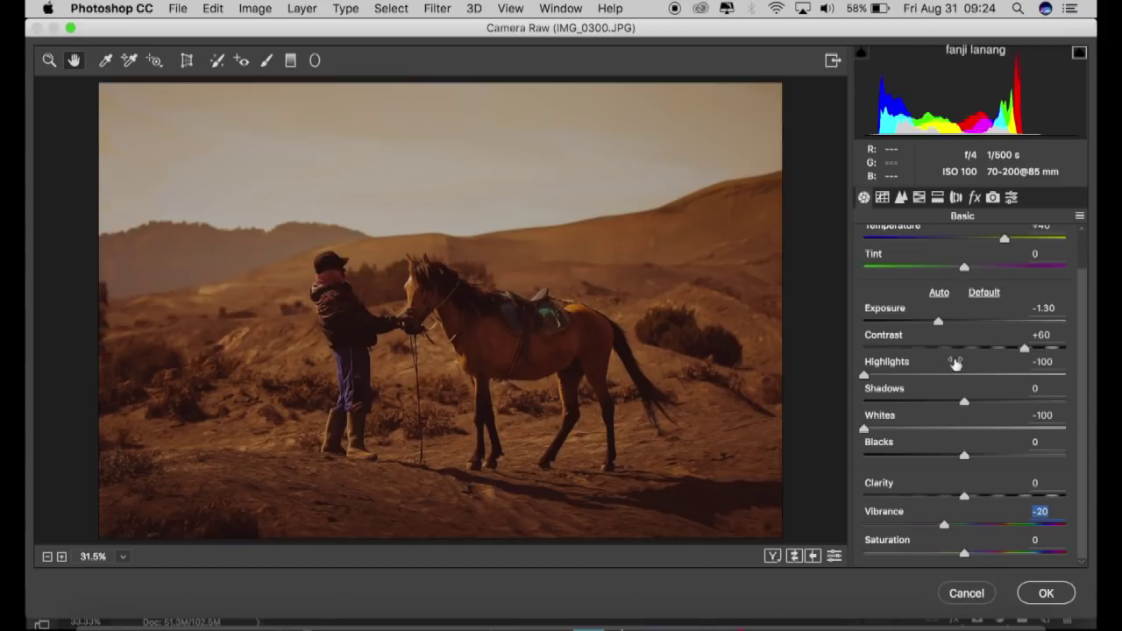
{"action": "left_click_drag", "start_coordinate": [1025, 348], "coordinate": [1088, 352]}
Step: Set Shadows to +30, reset Blacks to 0, and return Exposure to -1.30
{"action": "mouse_move", "coordinate": [966, 401]}
{"action": "left_mouse_down"}
{"action": "mouse_move", "coordinate": [1027, 406]}
{"action": "mouse_move", "coordinate": [1008, 418]}
{"action": "left_mouse_up"}
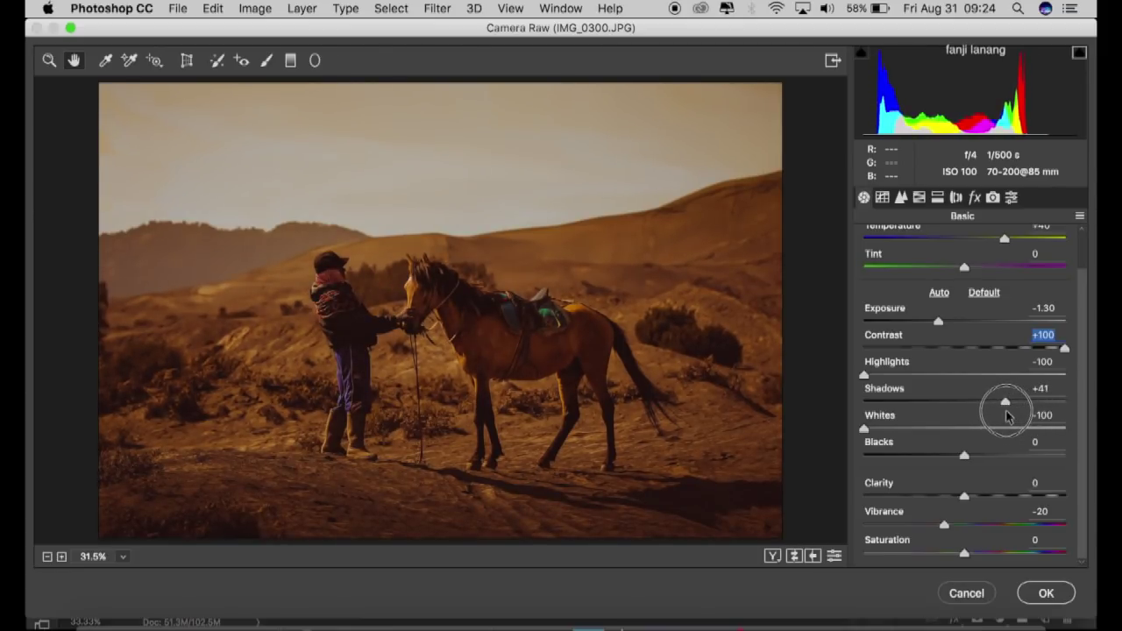
{"action": "left_click_drag", "start_coordinate": [965, 456], "coordinate": [910, 459]}
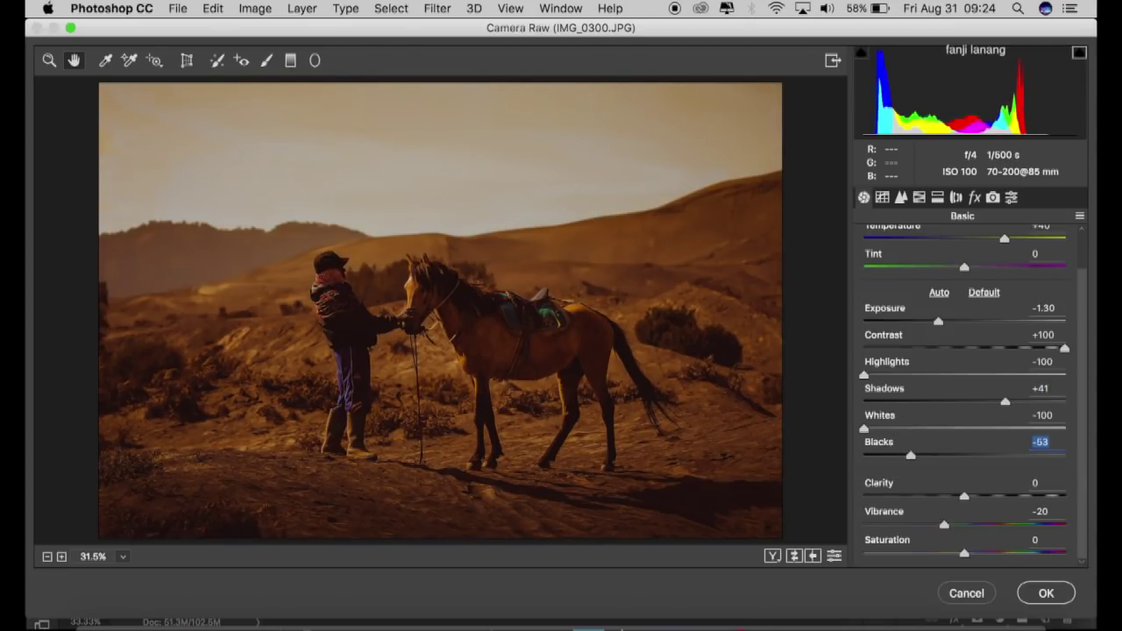
{"action": "double_click", "coordinate": [938, 455]}
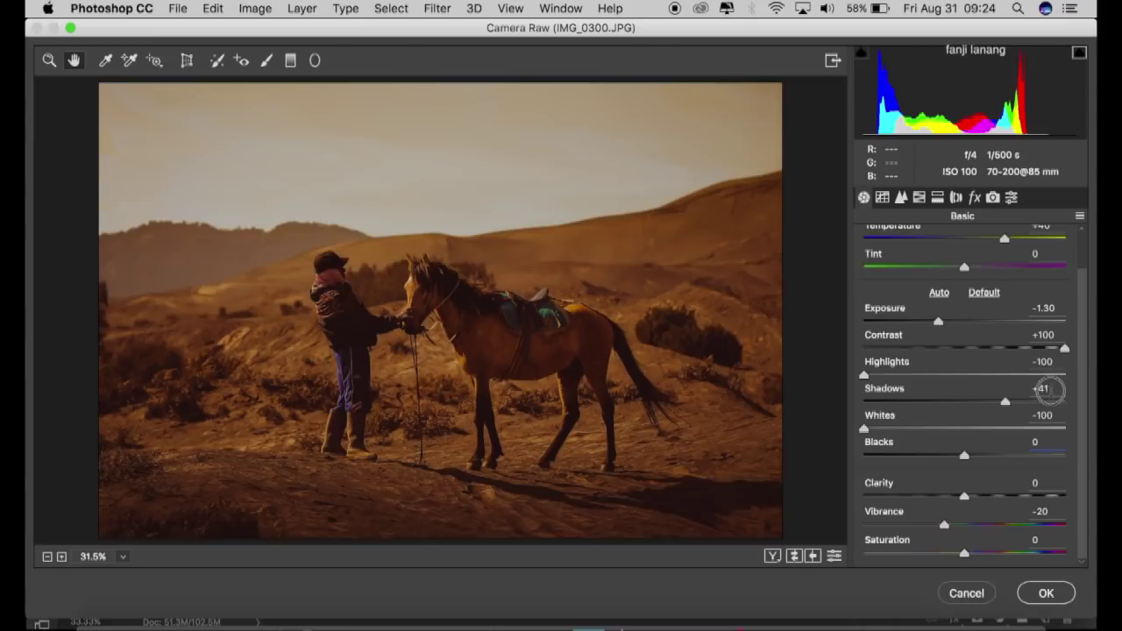
{"action": "type", "text": "4"}
{"action": "key", "text": "BackSpace"}
{"action": "type", "text": "30"}
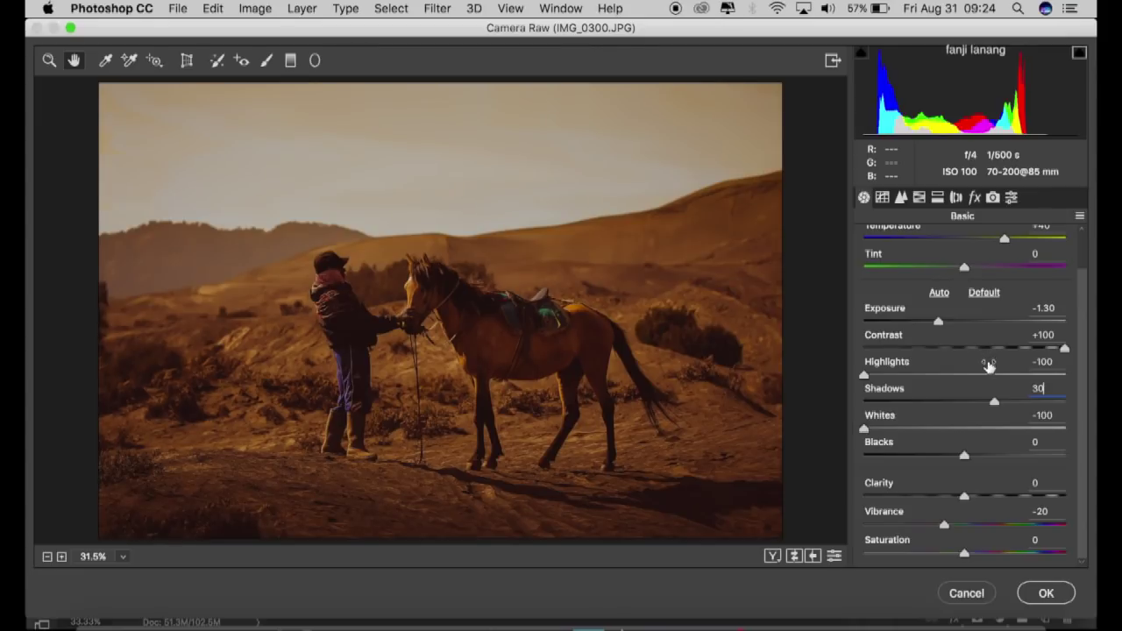
{"action": "left_click_drag", "start_coordinate": [939, 324], "coordinate": [935, 324]}
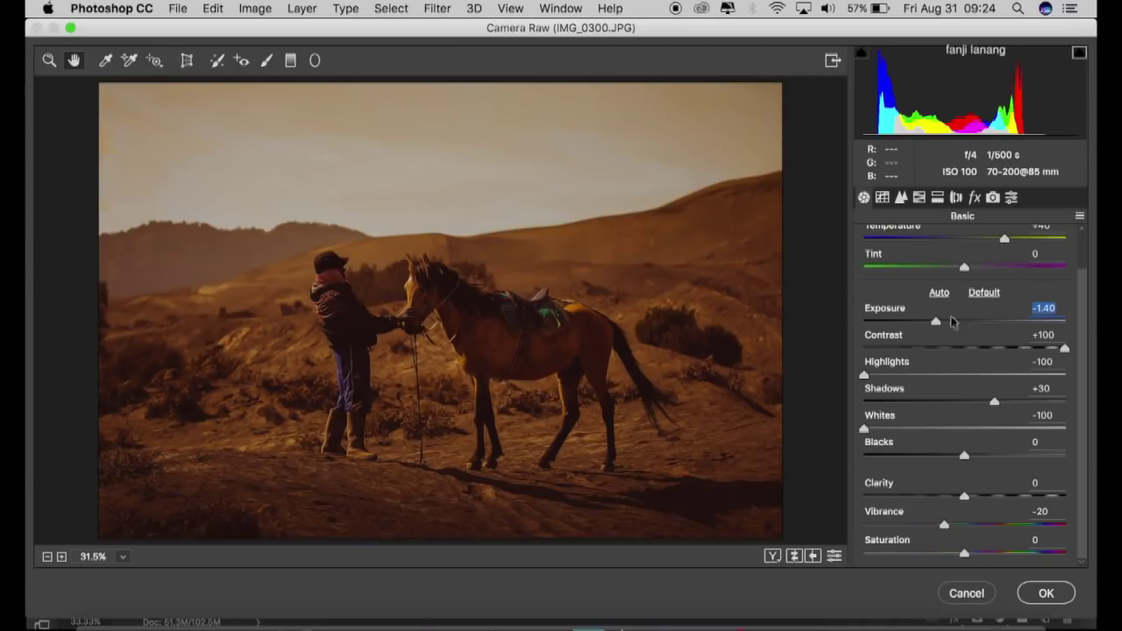
{"action": "left_click_drag", "start_coordinate": [938, 322], "coordinate": [942, 329]}
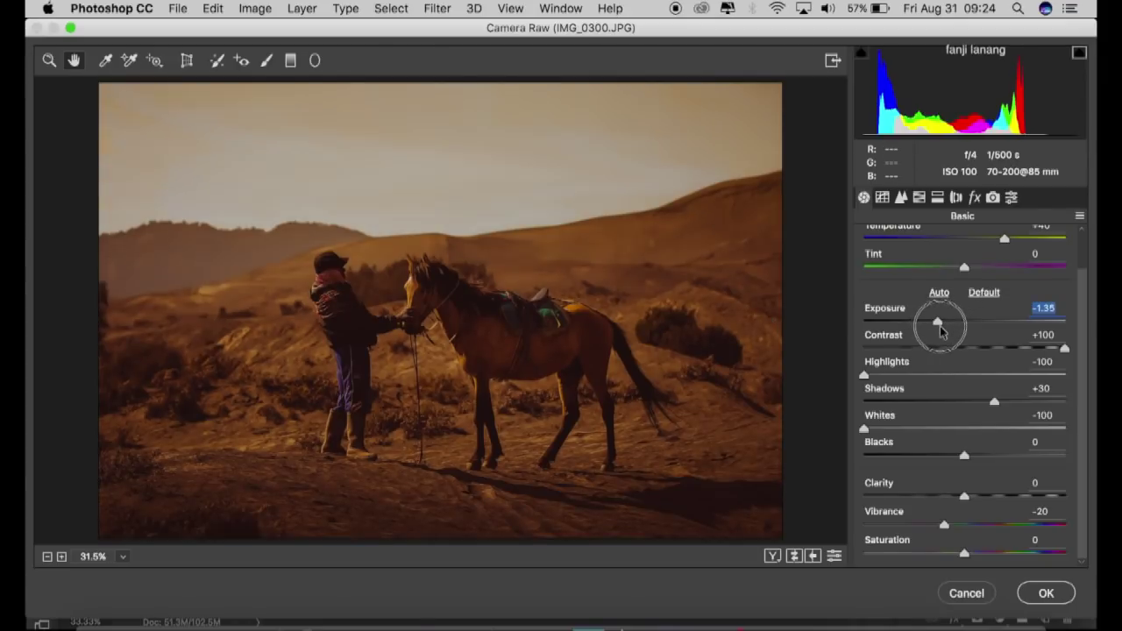
Step: Compare before/after, set Saturation -10 and Vibrance -25, and apply the Camera Raw Filter
{"action": "left_click", "coordinate": [774, 558]}
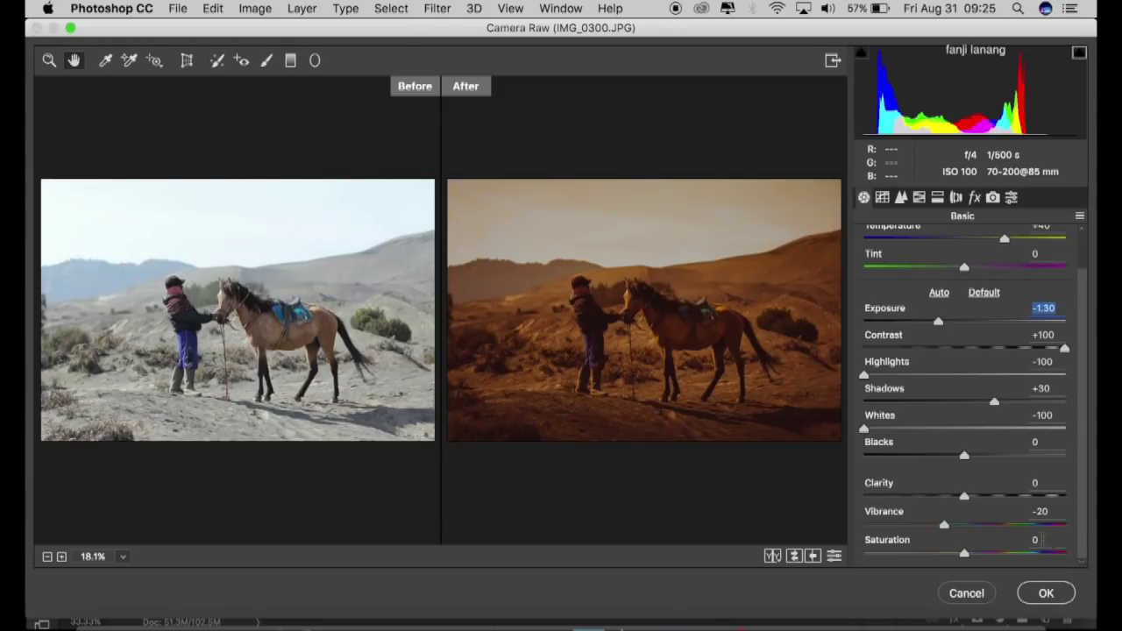
{"action": "left_click", "coordinate": [1038, 540]}
{"action": "type", "text": "-1"}
{"action": "type", "text": "0"}
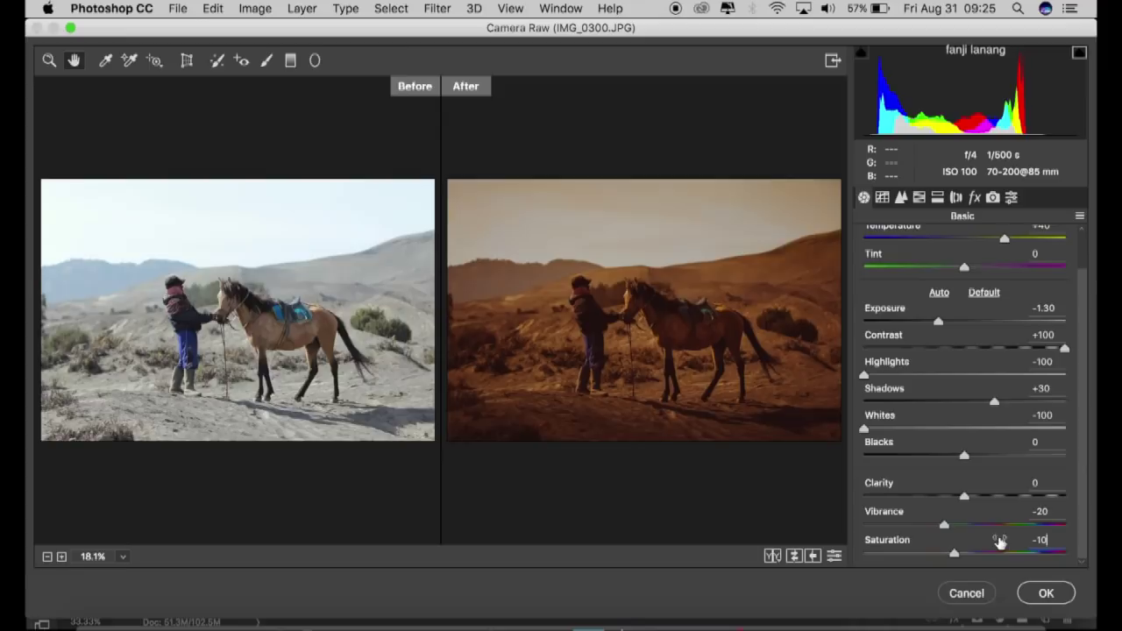
{"action": "left_click", "coordinate": [943, 529]}
{"action": "left_click_drag", "start_coordinate": [941, 528], "coordinate": [934, 539]}
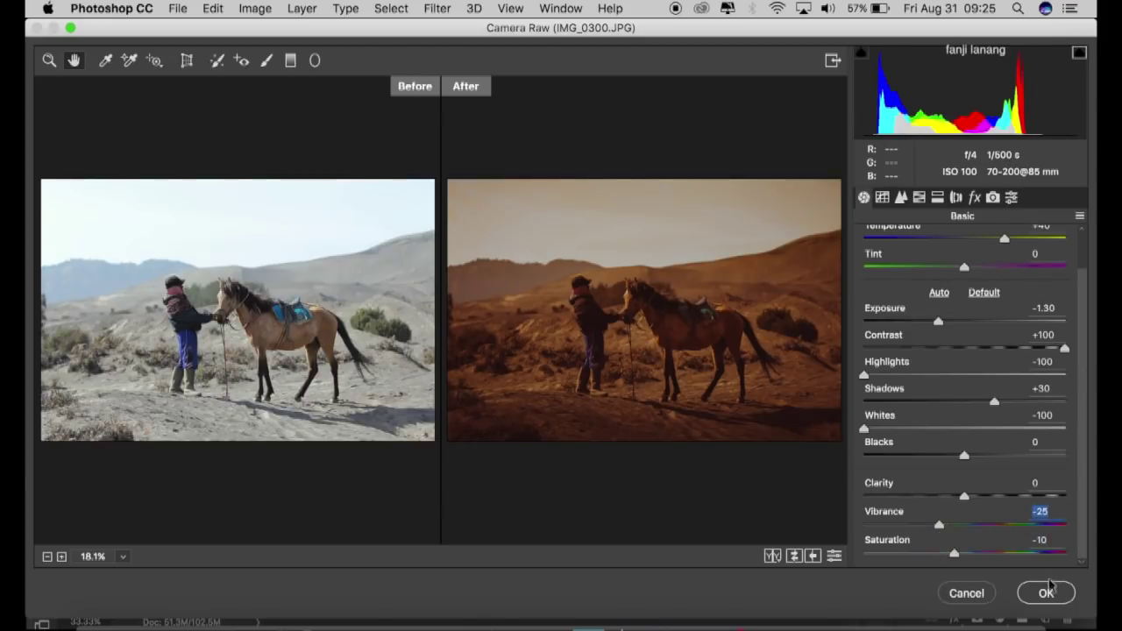
{"action": "left_click", "coordinate": [1051, 594]}
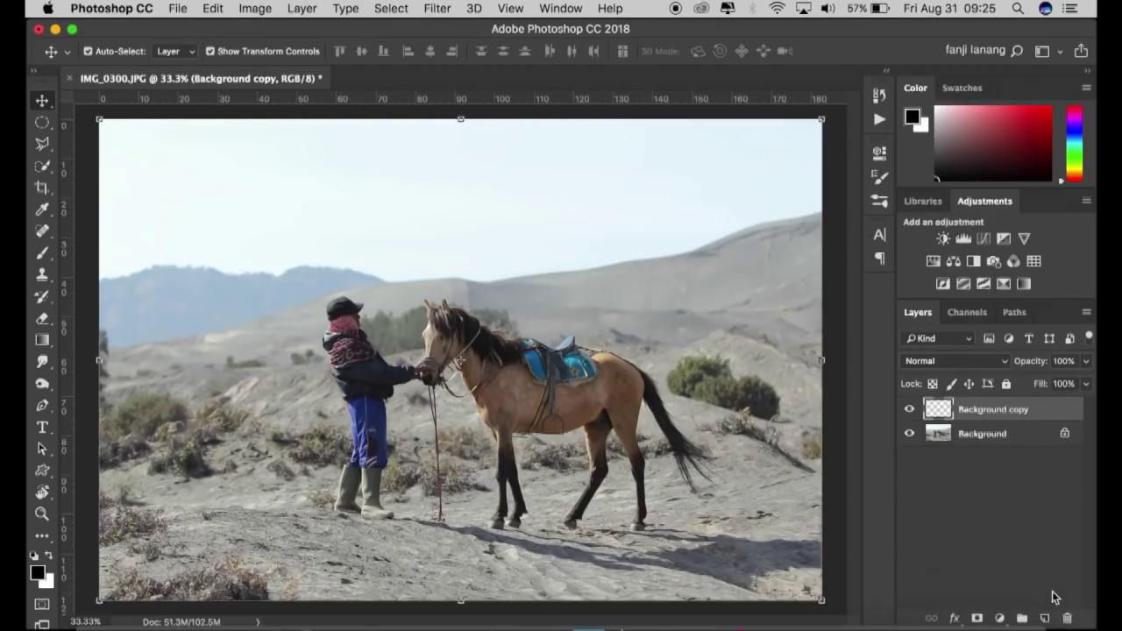
Step: Toggle the Background copy to compare, add an empty Layer 1, and zoom out
{"action": "left_click", "coordinate": [909, 411]}
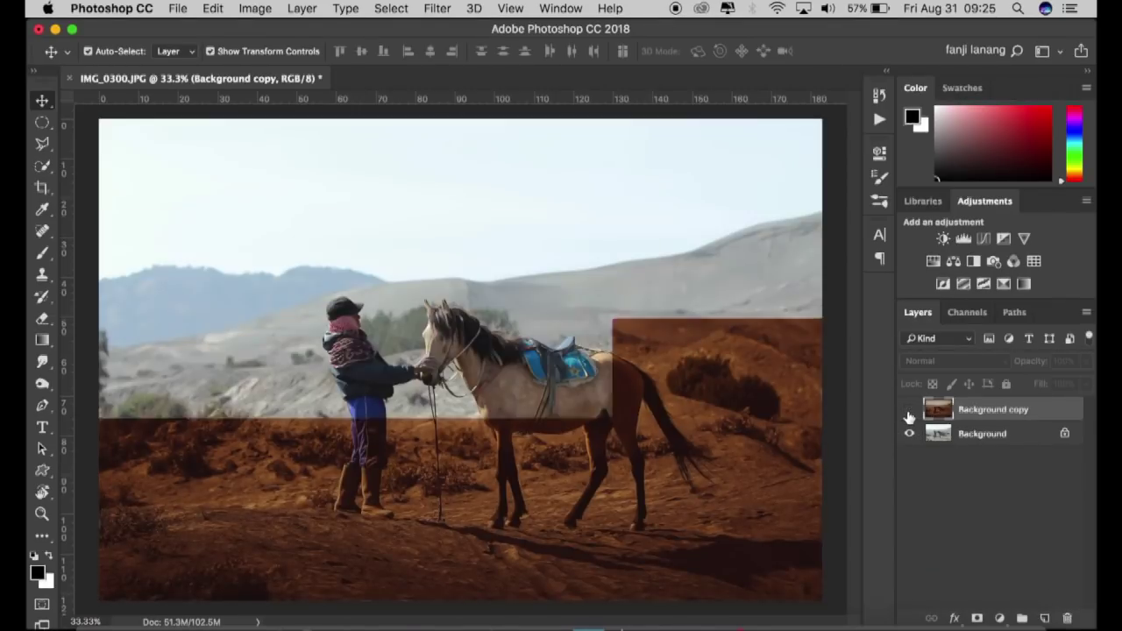
{"action": "left_click", "coordinate": [910, 411]}
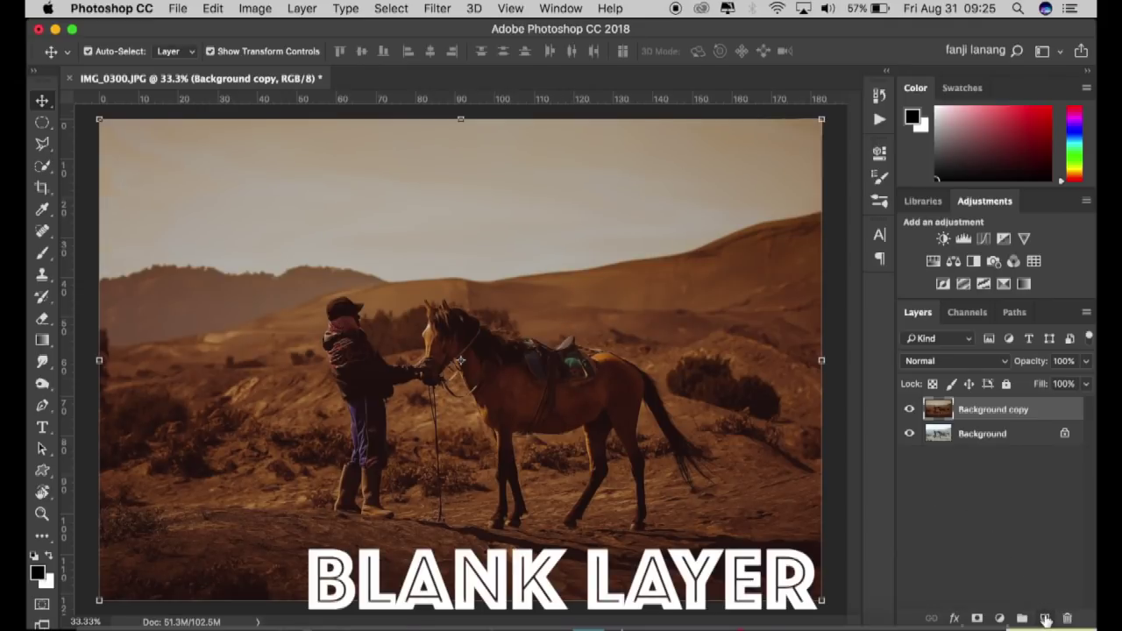
{"action": "left_click", "coordinate": [1047, 620]}
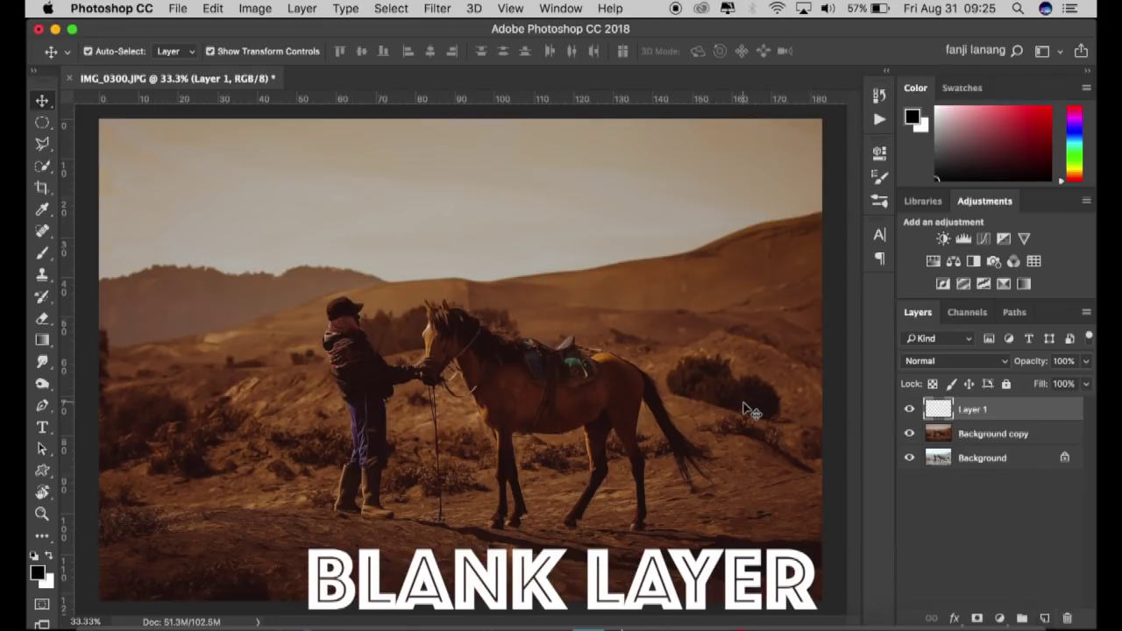
{"action": "key", "text": "super+minus"}
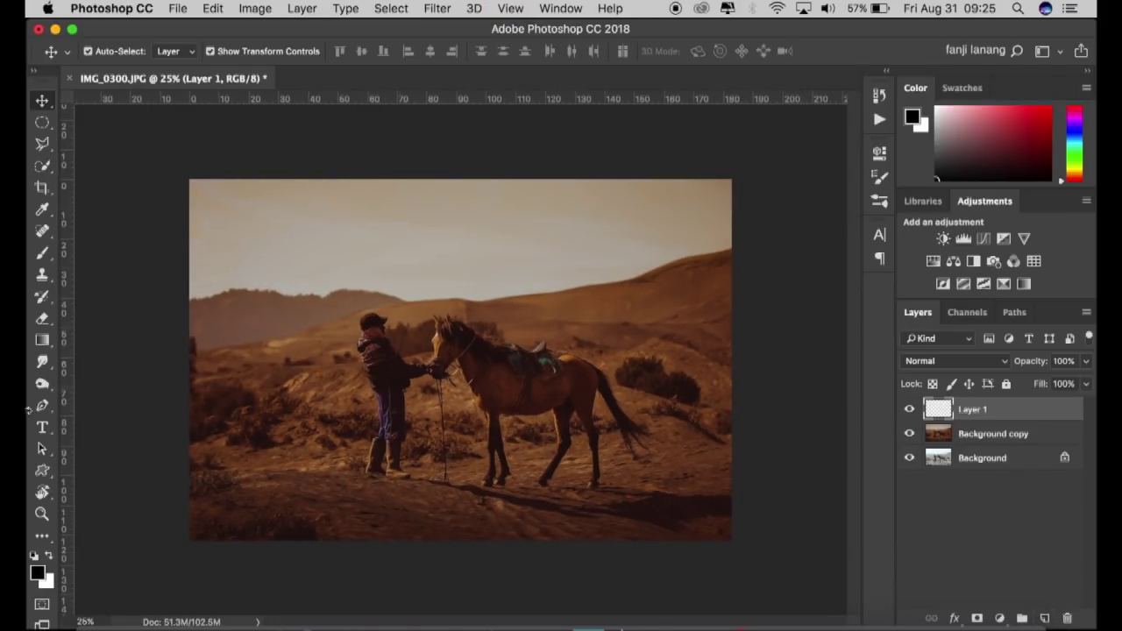
Step: Set the foreground colour to orange ff7800
{"action": "left_click", "coordinate": [37, 568]}
{"action": "left_click", "coordinate": [720, 145]}
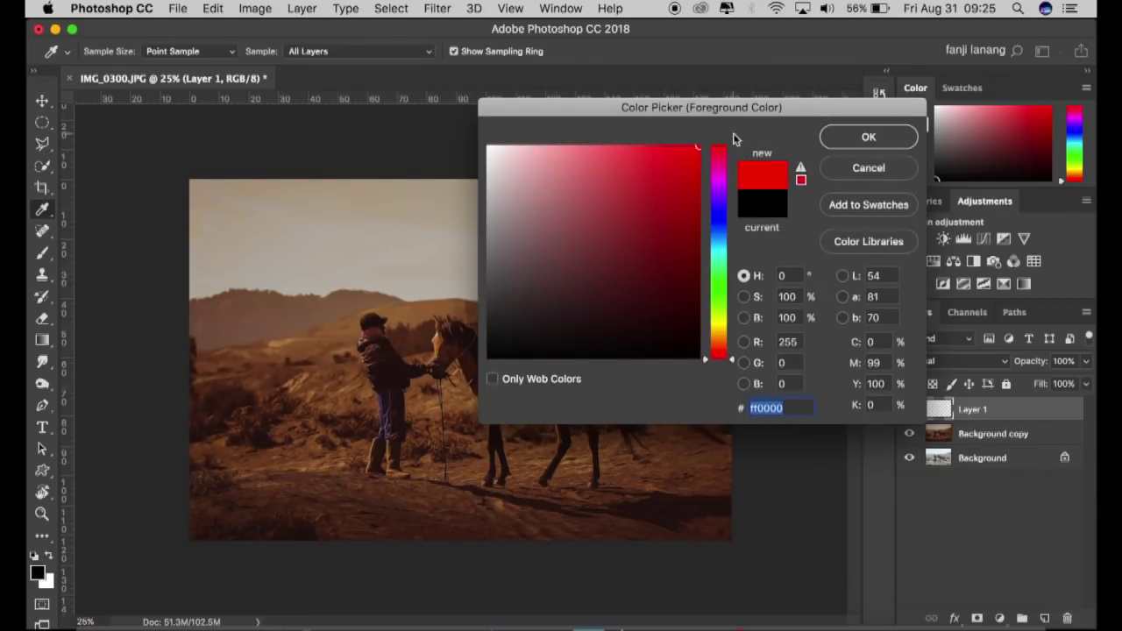
{"action": "left_click", "coordinate": [721, 339]}
{"action": "left_click_drag", "start_coordinate": [726, 342], "coordinate": [726, 348]}
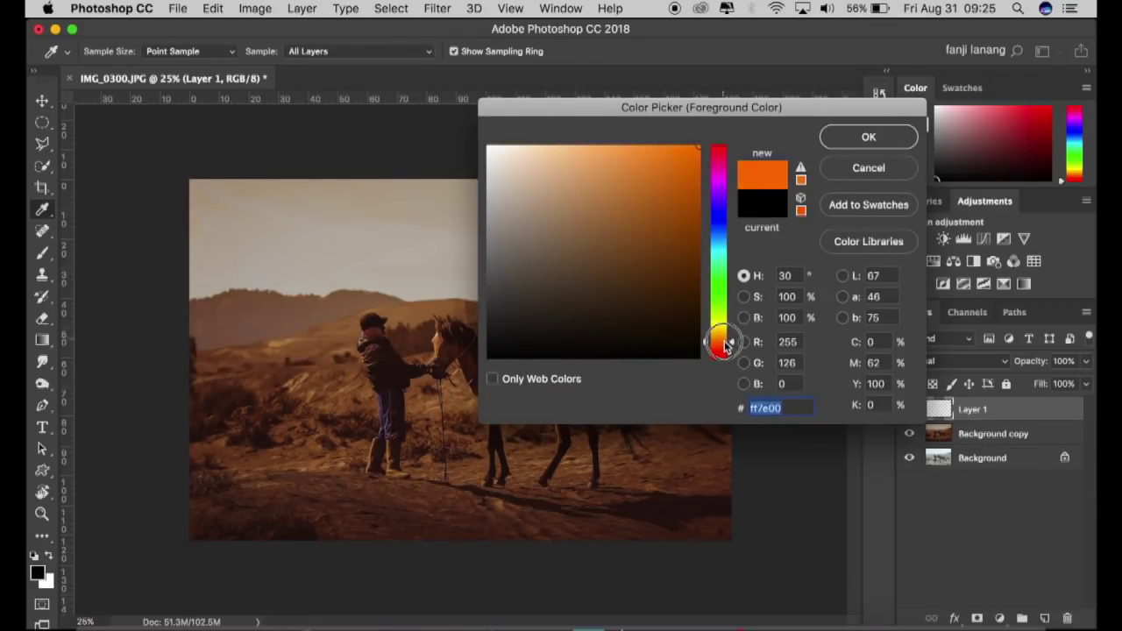
{"action": "left_click_drag", "start_coordinate": [726, 346], "coordinate": [726, 350]}
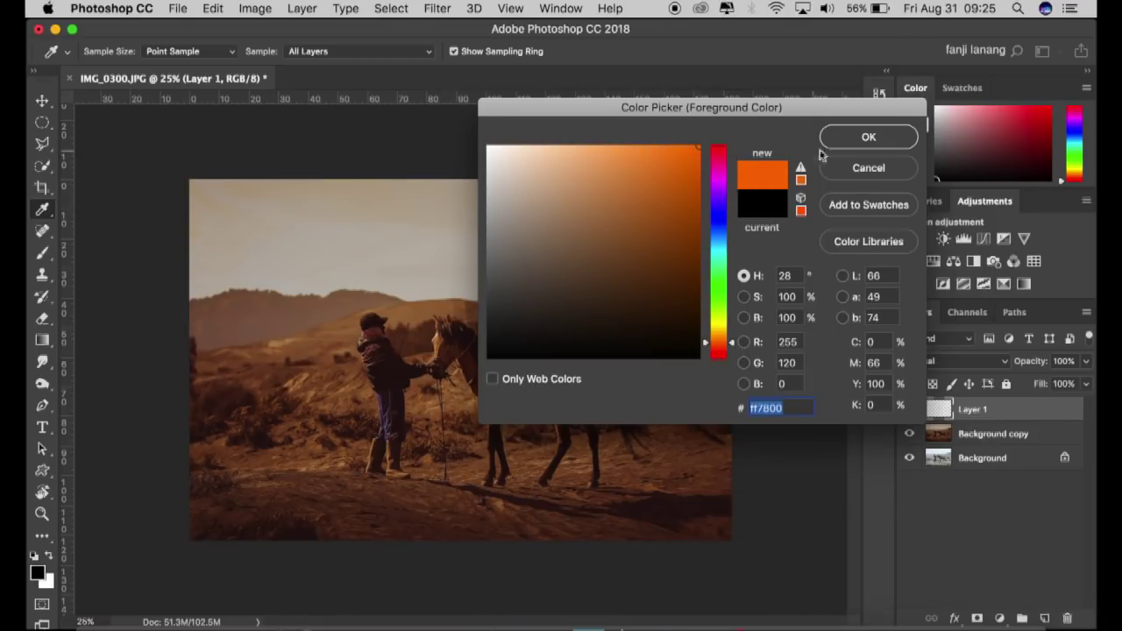
{"action": "left_click", "coordinate": [850, 138]}
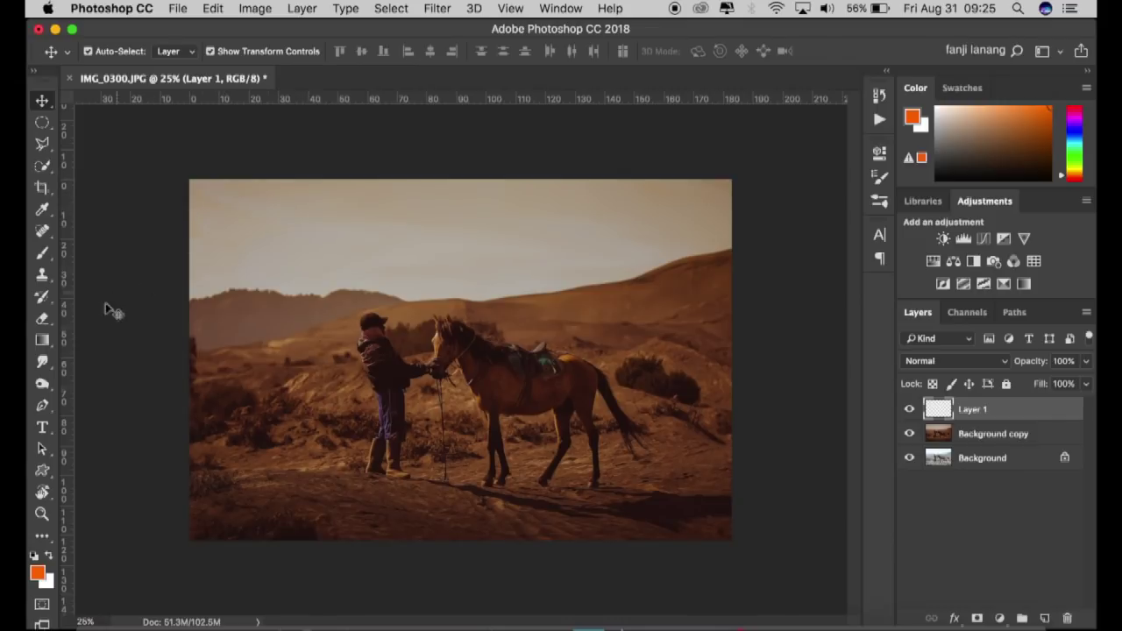
Step: Draw a gradient on Layer 1 from the top of the sky to the horse's head, in Screen mode
{"action": "left_click", "coordinate": [42, 340]}
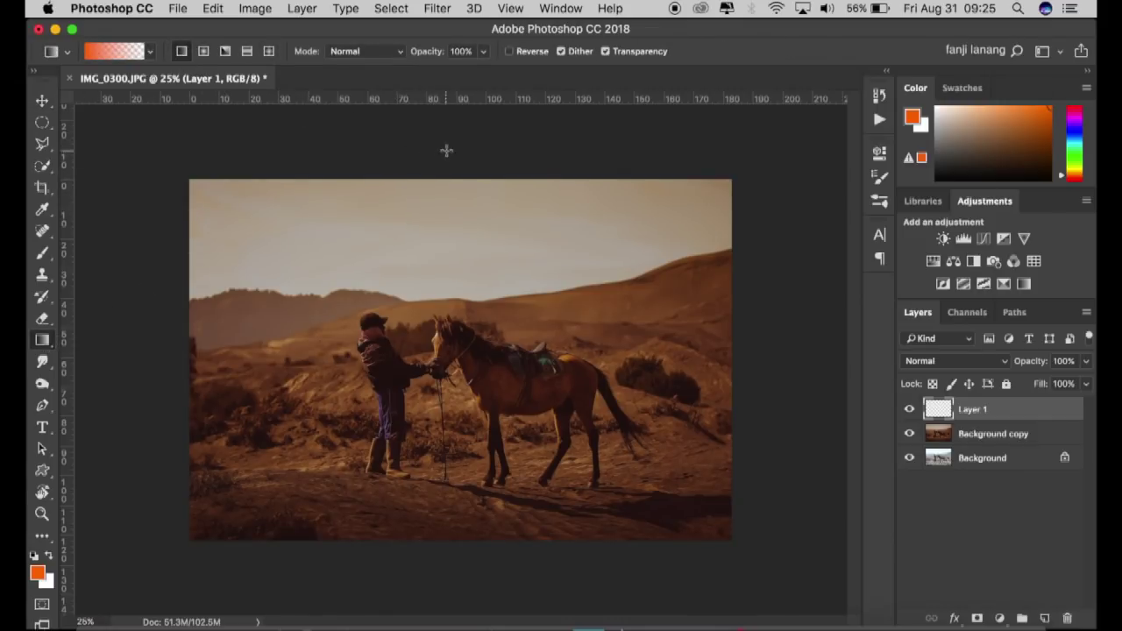
{"action": "left_click_drag", "start_coordinate": [447, 145], "coordinate": [446, 305]}
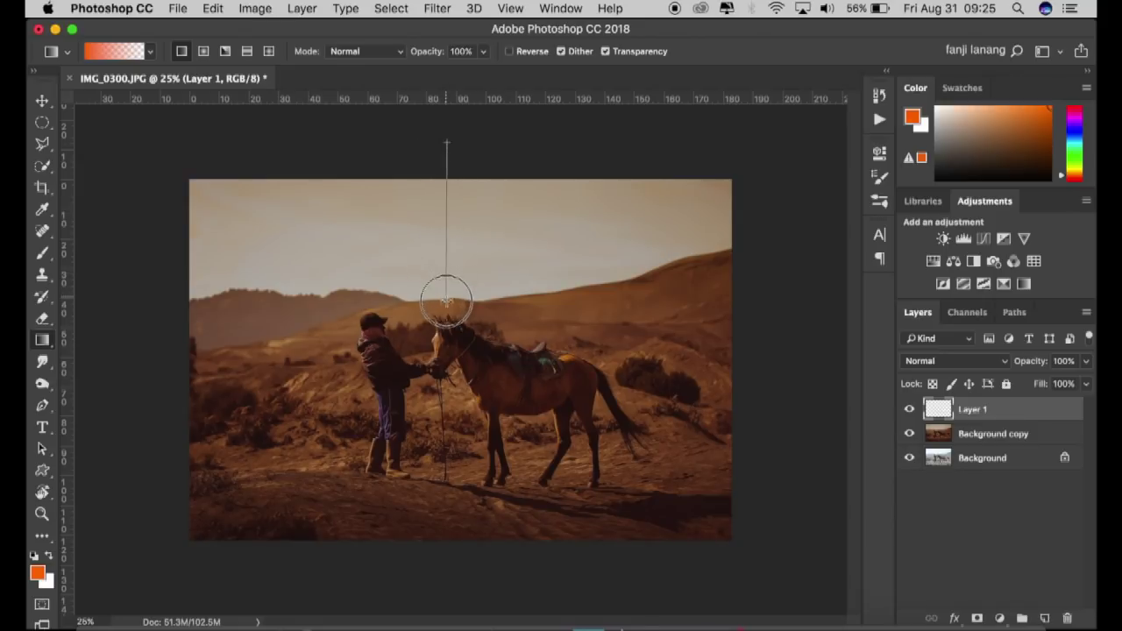
{"action": "left_click_drag", "start_coordinate": [447, 305], "coordinate": [446, 328]}
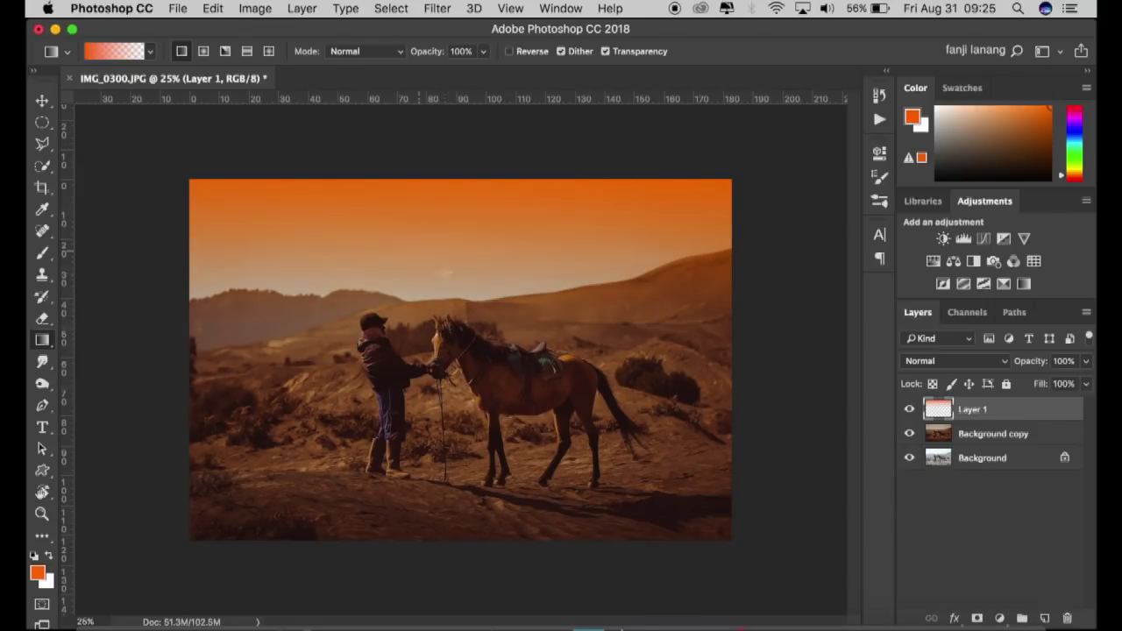
{"action": "left_click", "coordinate": [968, 361]}
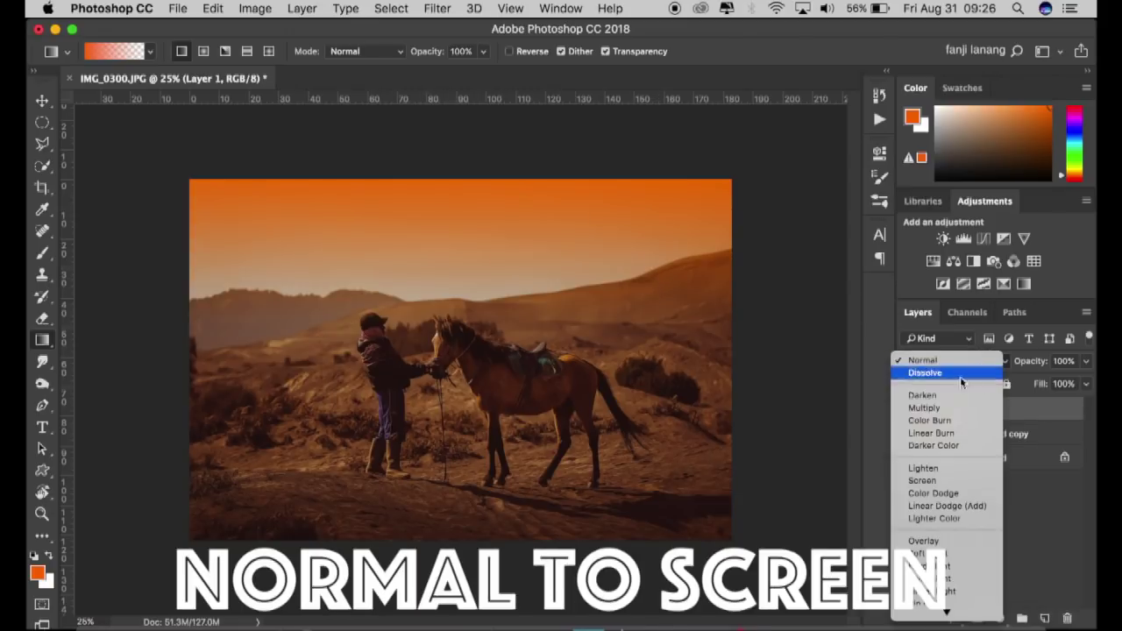
{"action": "left_click", "coordinate": [927, 479]}
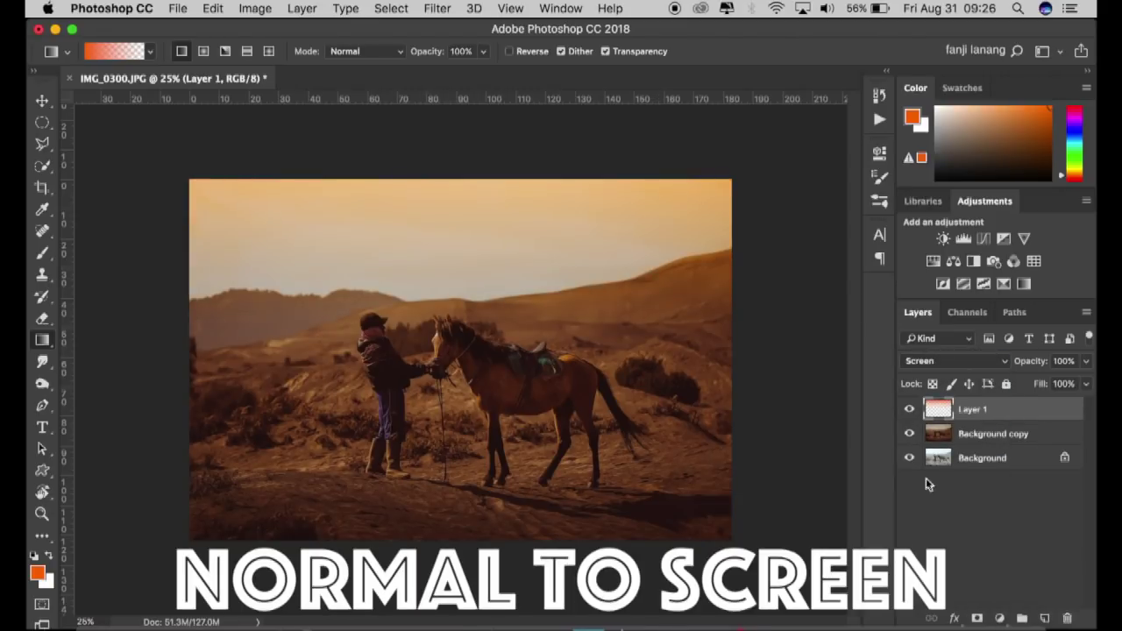
{"action": "left_click", "coordinate": [1045, 619]}
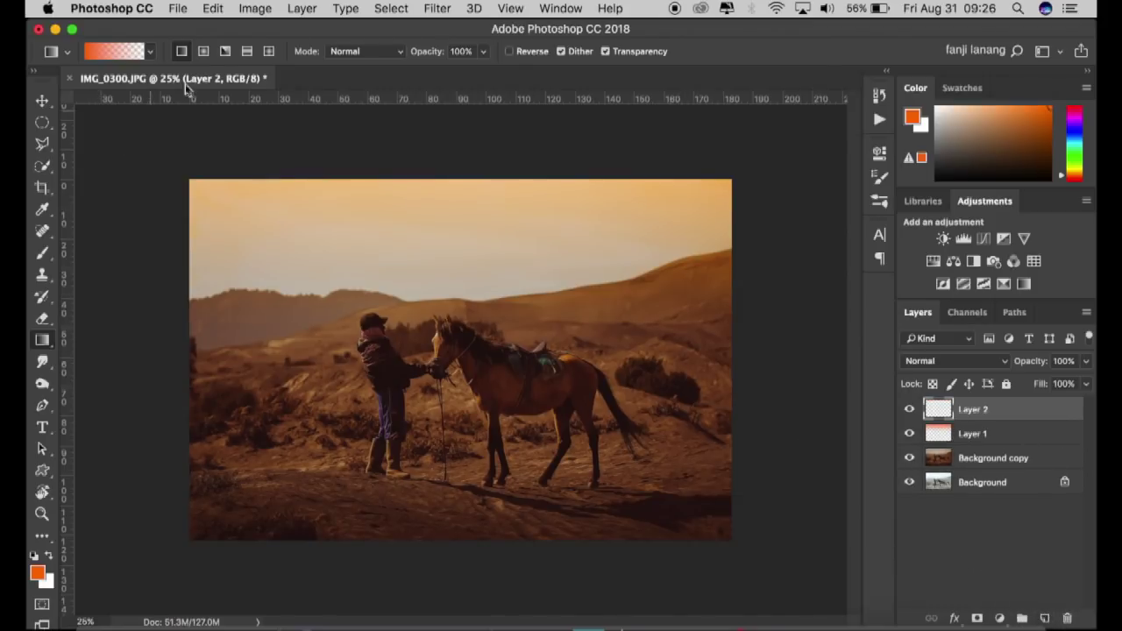
Step: Draw a radial orange gradient from the top of the sky on Layer 2, blended in Screen
{"action": "left_click", "coordinate": [204, 55]}
{"action": "left_click_drag", "start_coordinate": [414, 151], "coordinate": [446, 383]}
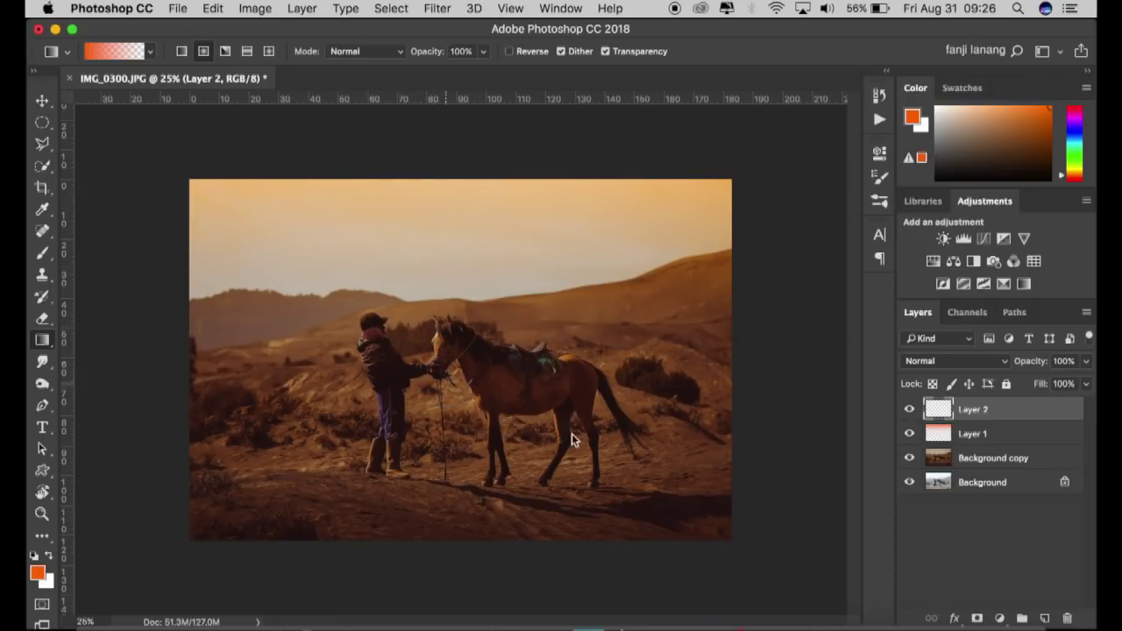
{"action": "left_click", "coordinate": [921, 362]}
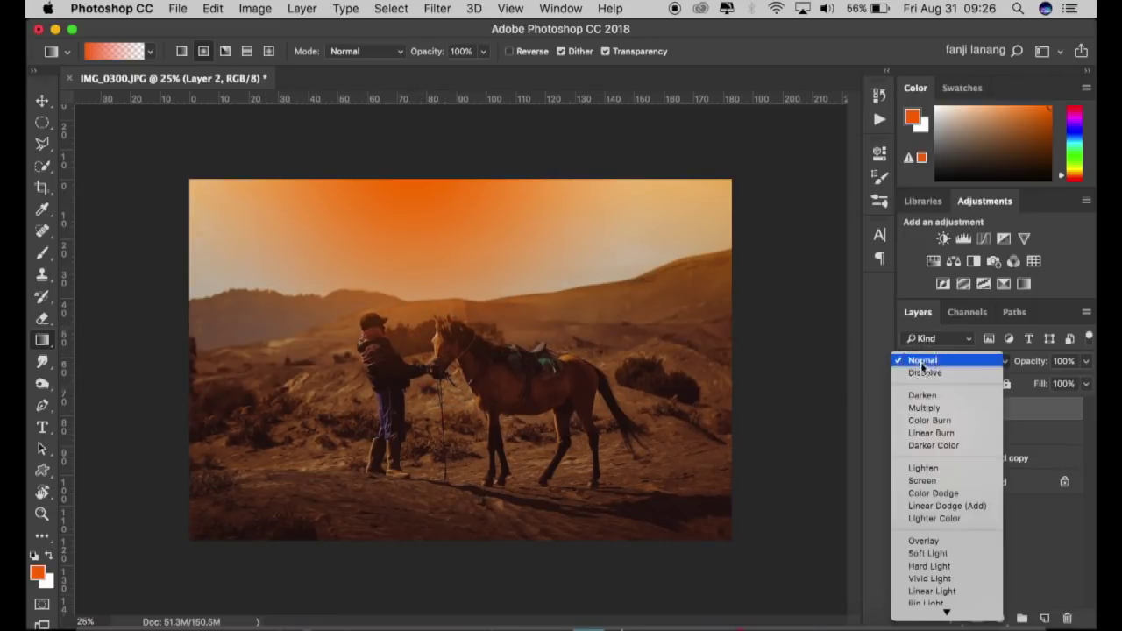
{"action": "left_click", "coordinate": [937, 482]}
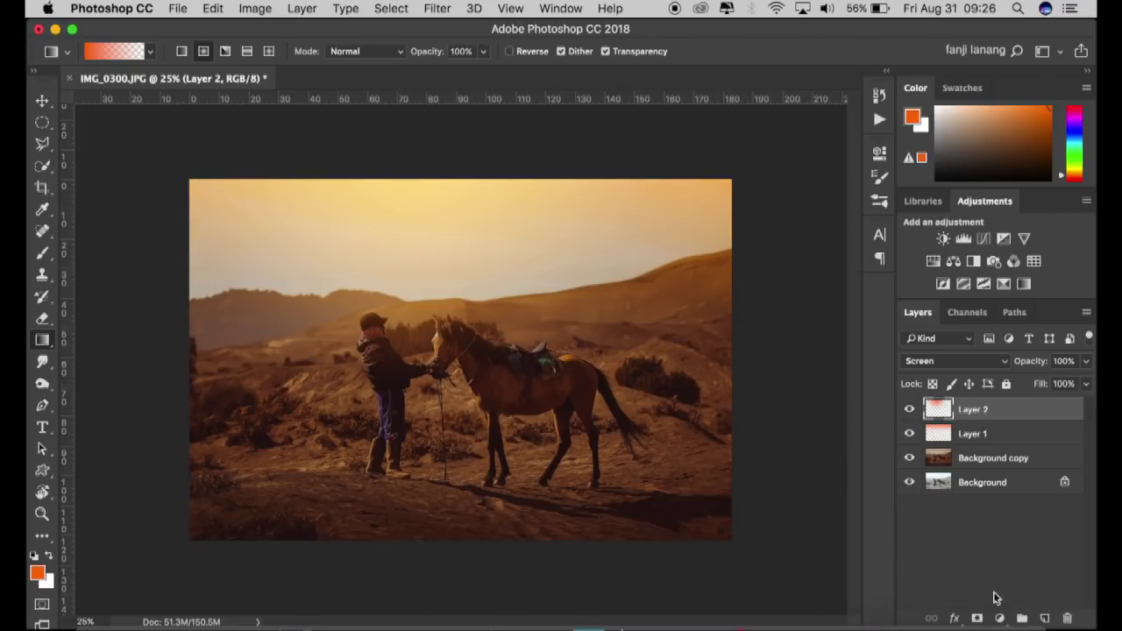
{"action": "left_click", "coordinate": [1002, 619]}
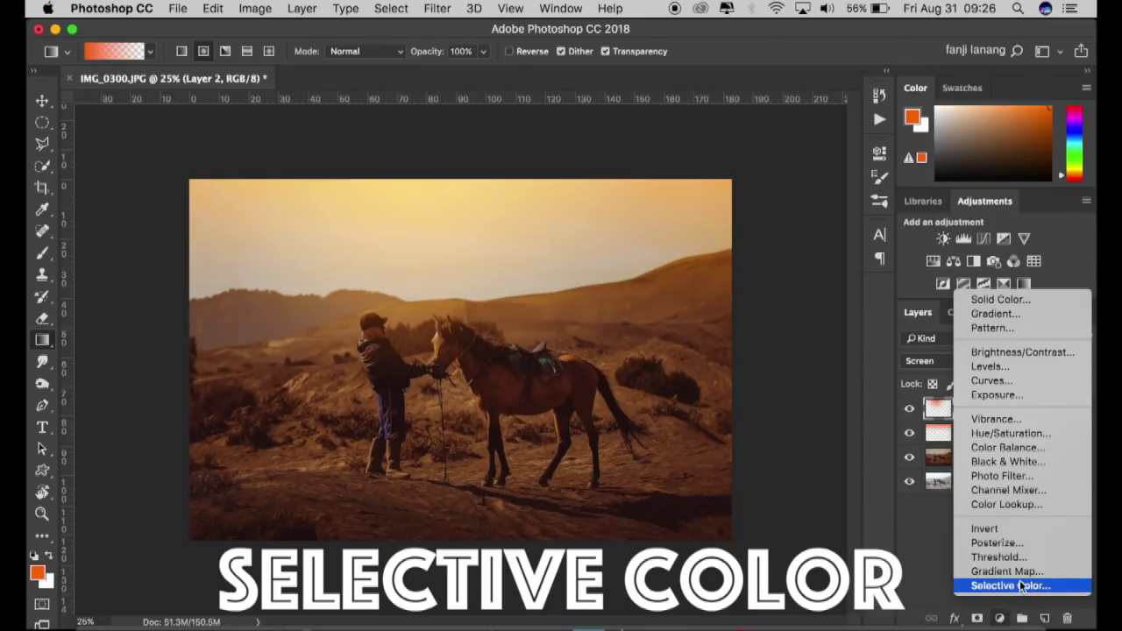
Step: Add a Selective Color layer and set its Yellows to Cyan -34, Black +12
{"action": "left_click", "coordinate": [1017, 586]}
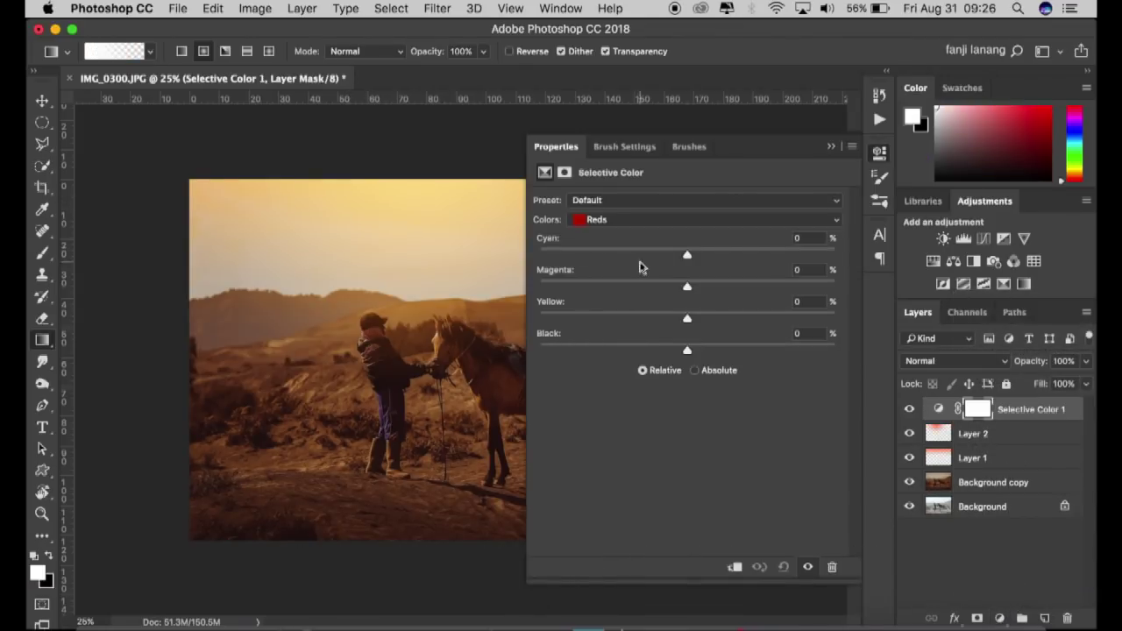
{"action": "mouse_move", "coordinate": [642, 255]}
{"action": "left_mouse_down"}
{"action": "mouse_move", "coordinate": [606, 256]}
{"action": "mouse_move", "coordinate": [620, 256]}
{"action": "left_mouse_up"}
{"action": "left_click_drag", "start_coordinate": [722, 318], "coordinate": [719, 319]}
{"action": "left_click", "coordinate": [681, 219]}
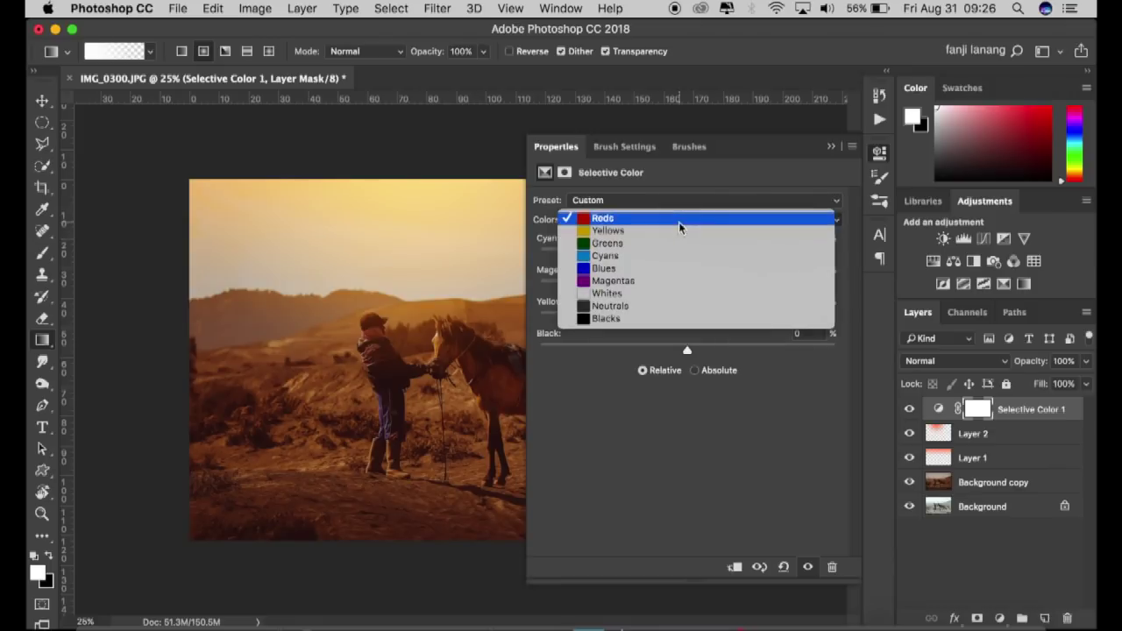
{"action": "left_click", "coordinate": [681, 227]}
{"action": "left_click_drag", "start_coordinate": [666, 255], "coordinate": [637, 259]}
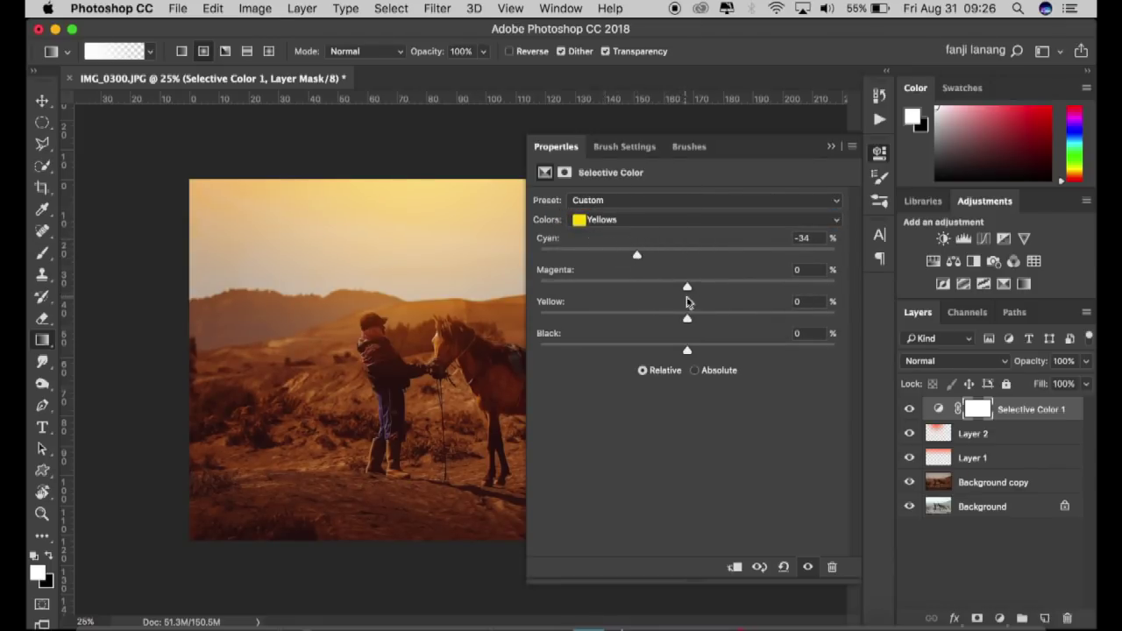
{"action": "left_click_drag", "start_coordinate": [702, 349], "coordinate": [705, 349]}
{"action": "mouse_move", "coordinate": [637, 255]}
{"action": "left_mouse_down"}
{"action": "mouse_move", "coordinate": [663, 277]}
{"action": "mouse_move", "coordinate": [653, 287]}
{"action": "left_mouse_up"}
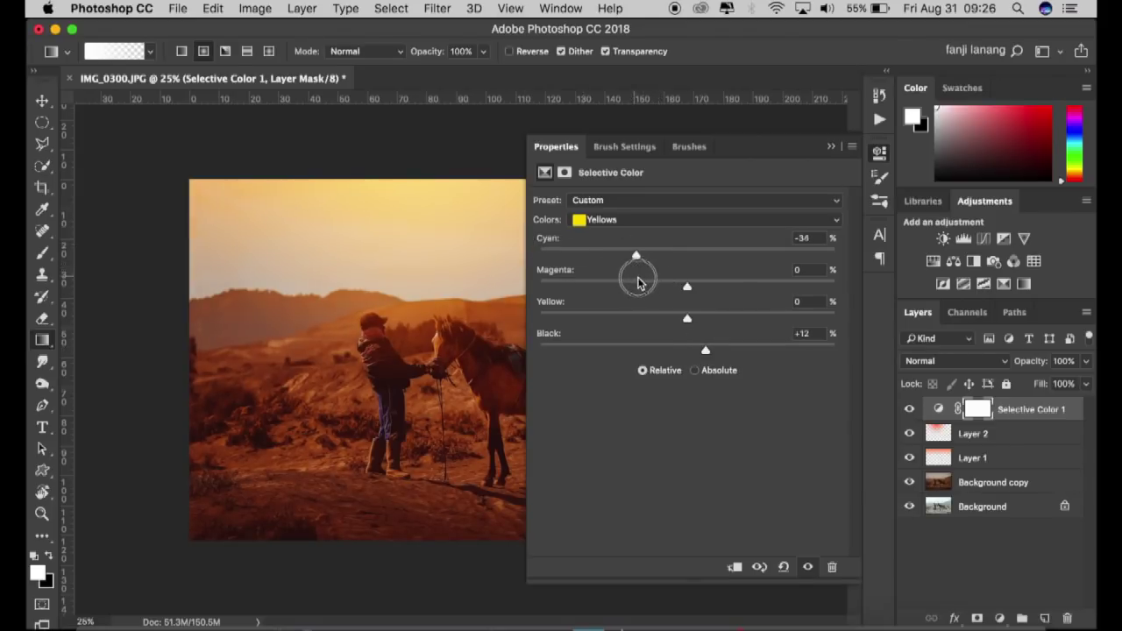
Step: Set the Reds range to Cyan -33 and Yellow -1, then collapse the properties panel
{"action": "left_click", "coordinate": [664, 218]}
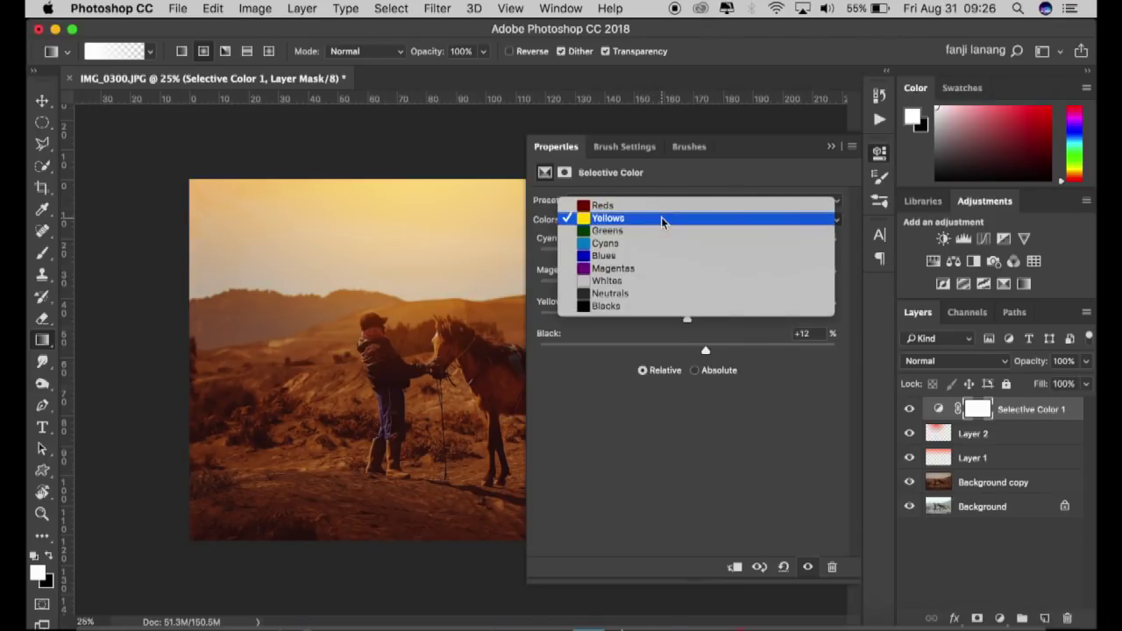
{"action": "left_click", "coordinate": [663, 205]}
{"action": "left_click", "coordinate": [692, 318]}
{"action": "left_click_drag", "start_coordinate": [692, 319], "coordinate": [686, 319]}
{"action": "mouse_move", "coordinate": [620, 254]}
{"action": "left_mouse_down"}
{"action": "mouse_move", "coordinate": [568, 253]}
{"action": "mouse_move", "coordinate": [617, 254]}
{"action": "left_mouse_up"}
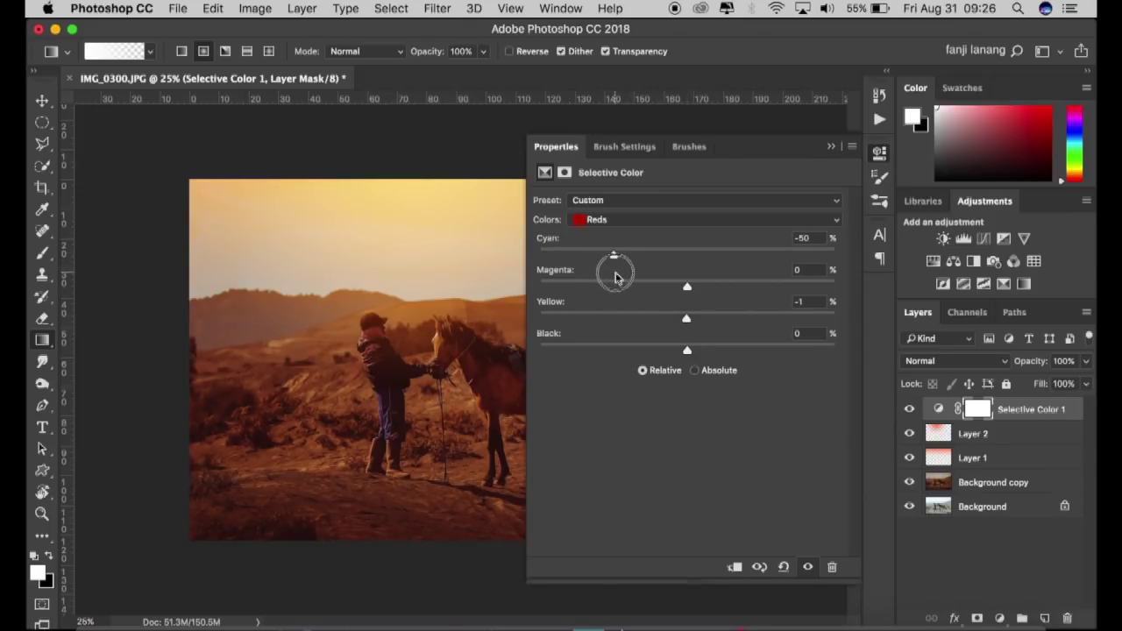
{"action": "left_click", "coordinate": [639, 254]}
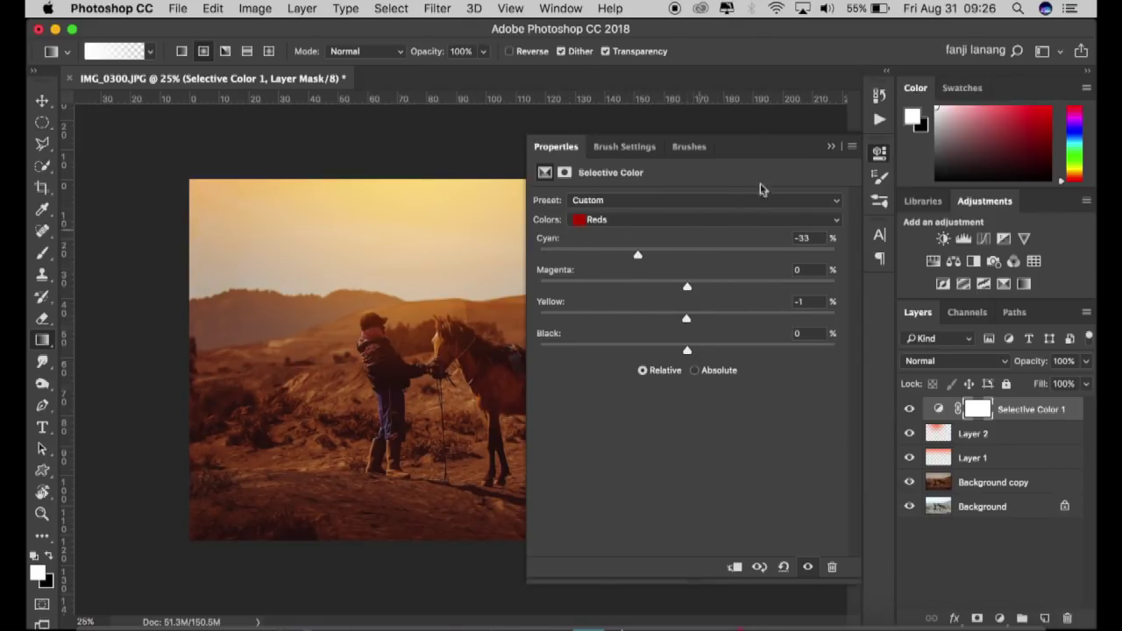
{"action": "left_click", "coordinate": [831, 147]}
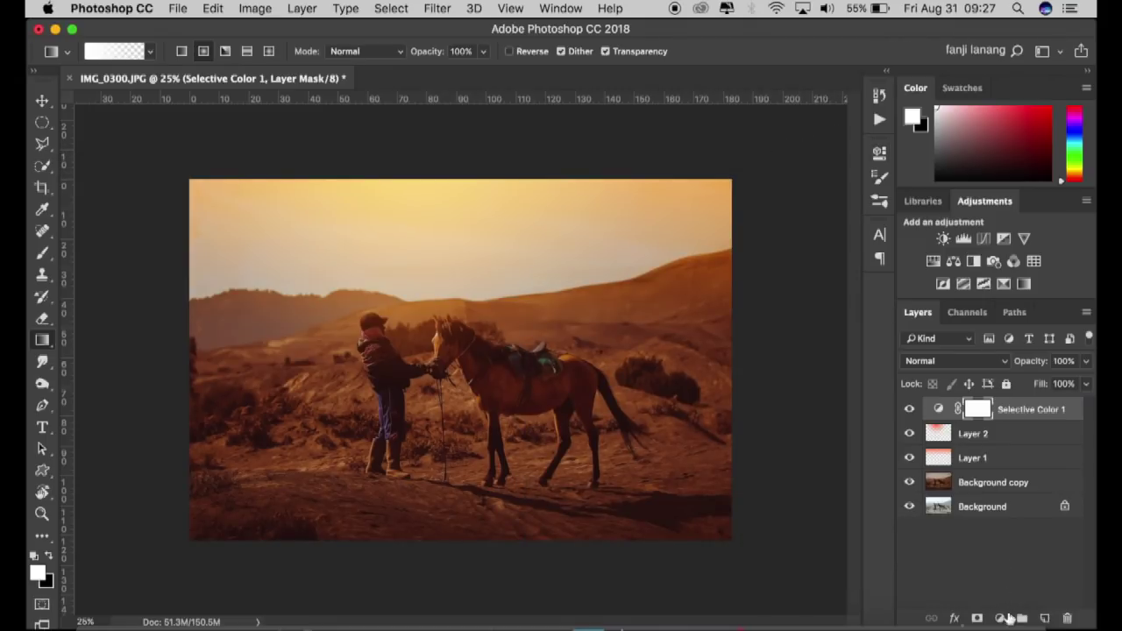
{"action": "left_click", "coordinate": [1000, 618]}
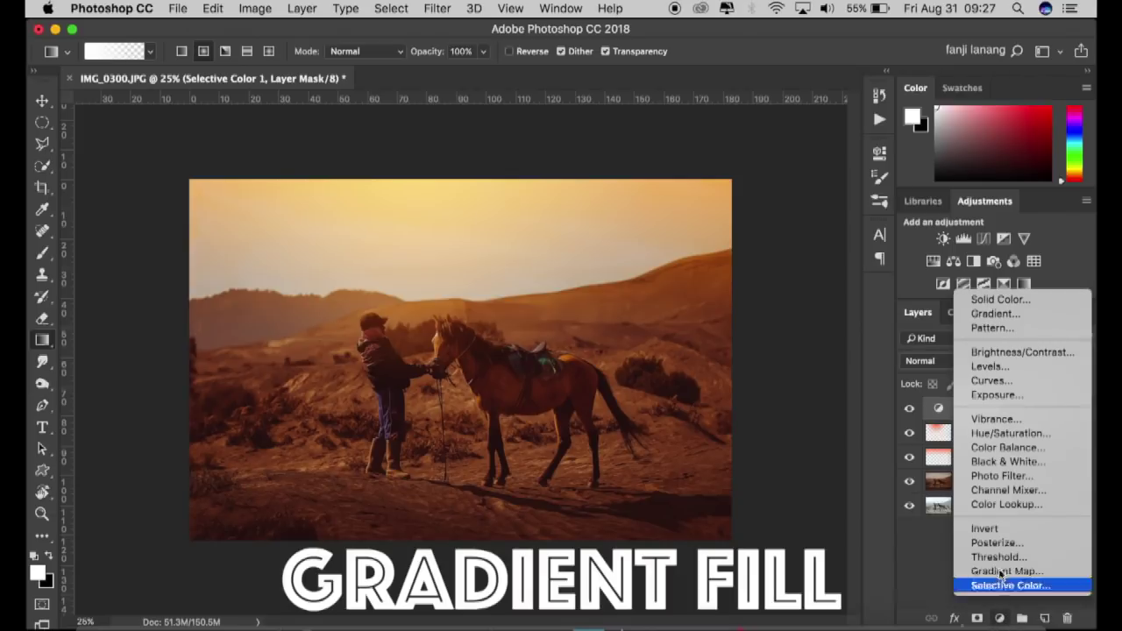
Step: Add a gradient fill layer set to a reversed, radial Neutral Density gradient
{"action": "left_click", "coordinate": [1007, 314]}
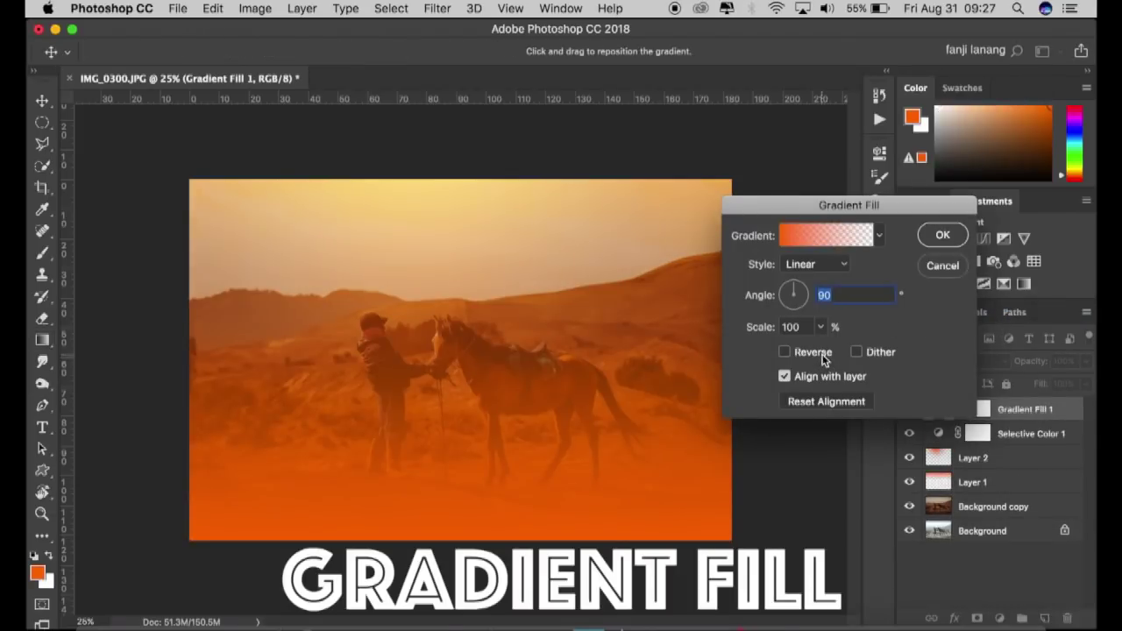
{"action": "left_click", "coordinate": [785, 352]}
{"action": "left_click", "coordinate": [811, 266]}
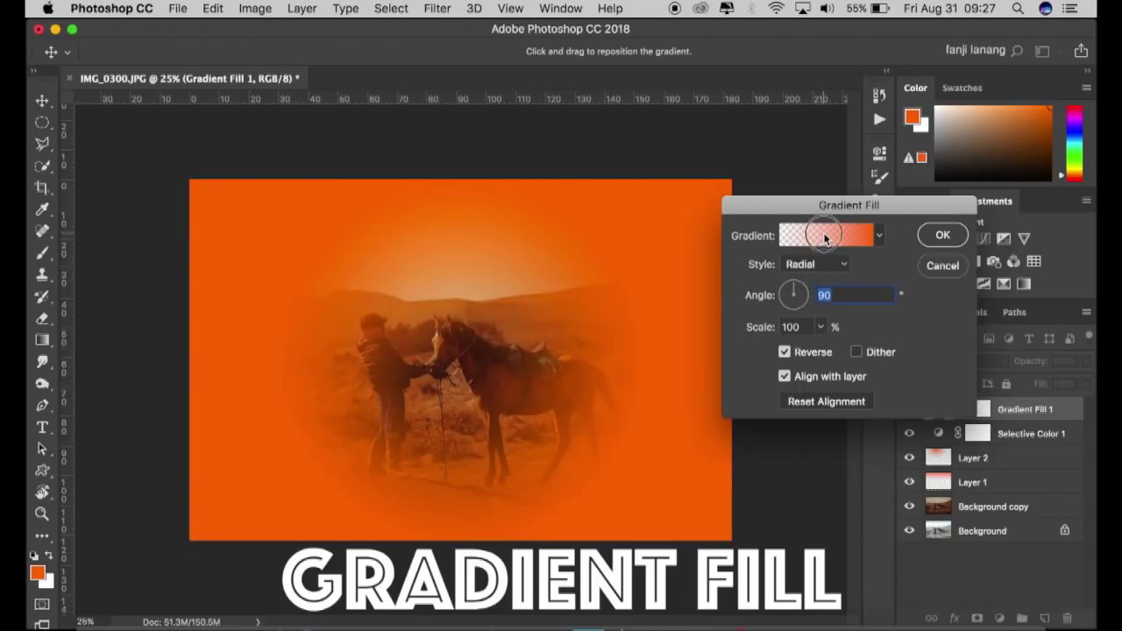
{"action": "left_click", "coordinate": [824, 234]}
{"action": "left_click", "coordinate": [881, 168]}
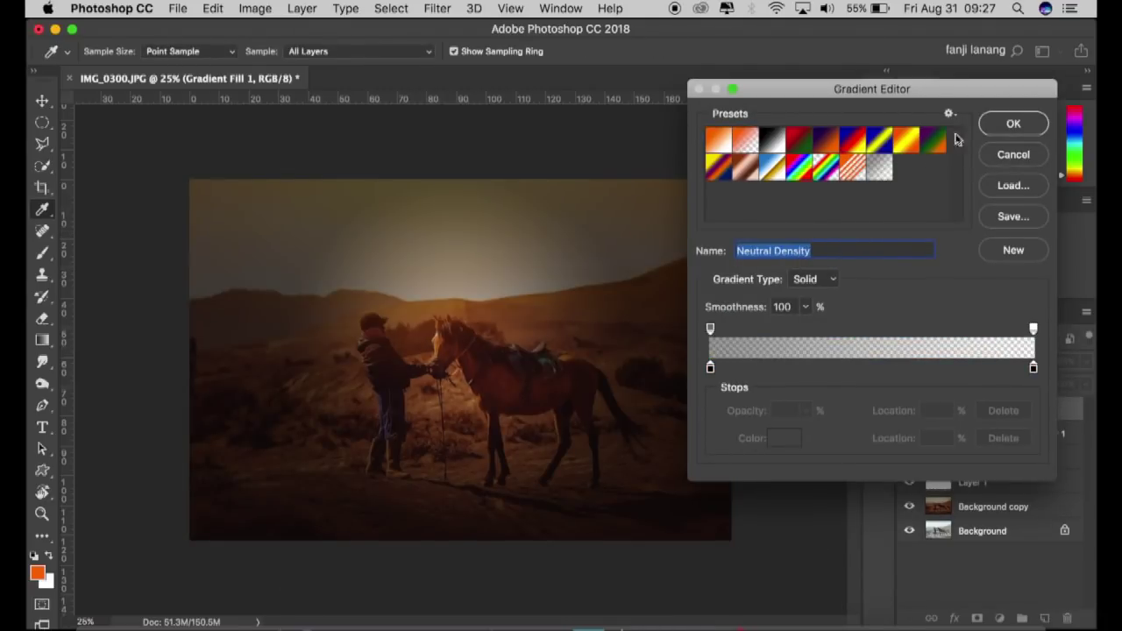
{"action": "left_click", "coordinate": [1010, 124]}
Step: Set the gradient angle to 38.66° and scale to 253%, then confirm the fill layer
{"action": "left_click", "coordinate": [805, 292]}
{"action": "left_click_drag", "start_coordinate": [805, 292], "coordinate": [807, 291]}
{"action": "left_click", "coordinate": [824, 326]}
{"action": "left_click_drag", "start_coordinate": [828, 351], "coordinate": [831, 352]}
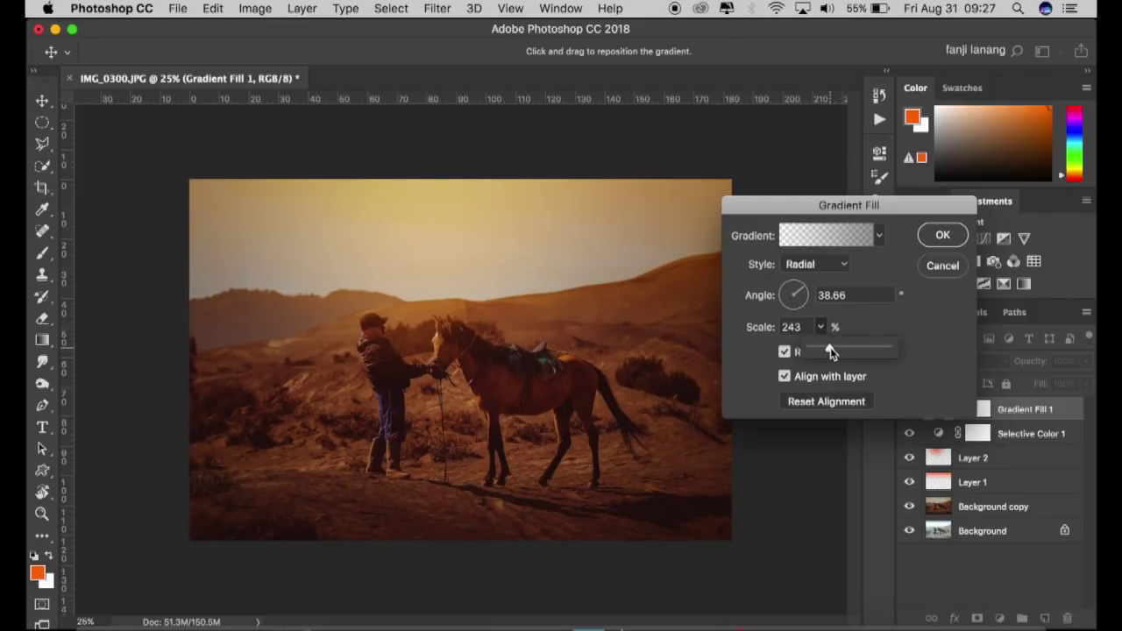
{"action": "left_click_drag", "start_coordinate": [830, 347], "coordinate": [834, 350]}
{"action": "left_click", "coordinate": [942, 236]}
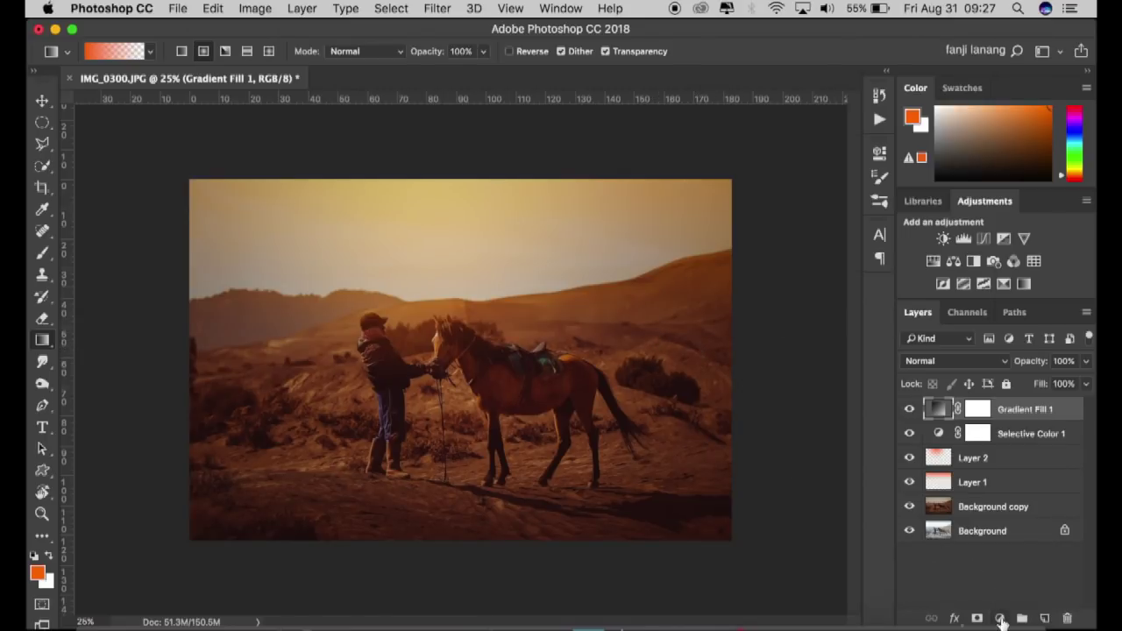
Step: Add an Exposure layer with Offset about +0.0226 and Gamma Correction about 0.97
{"action": "left_click", "coordinate": [1000, 619]}
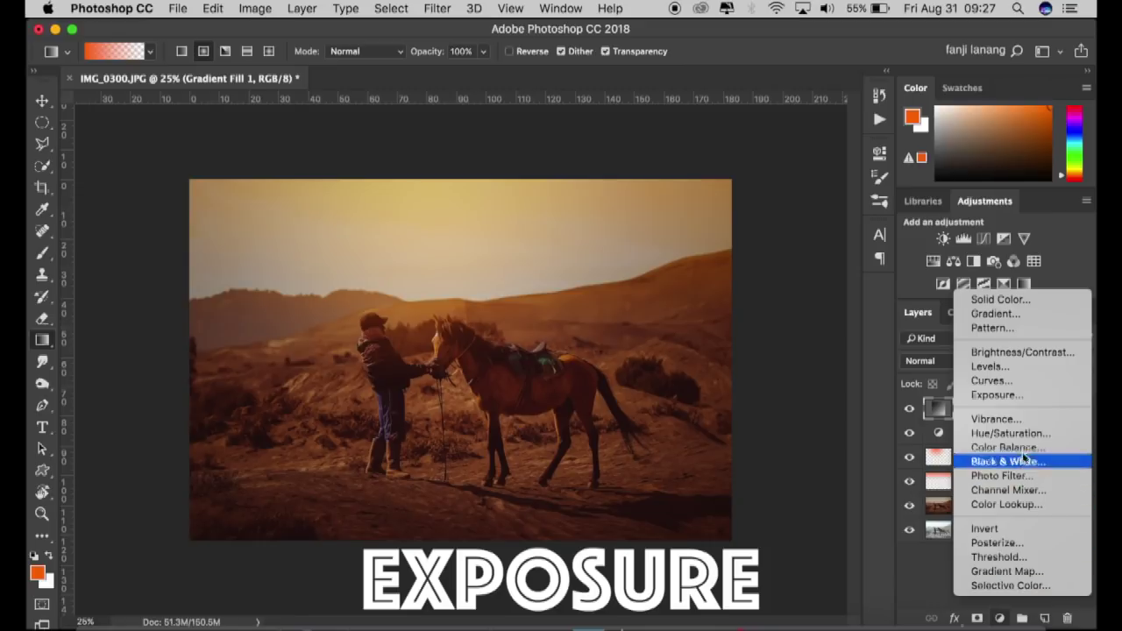
{"action": "key", "text": "Escape"}
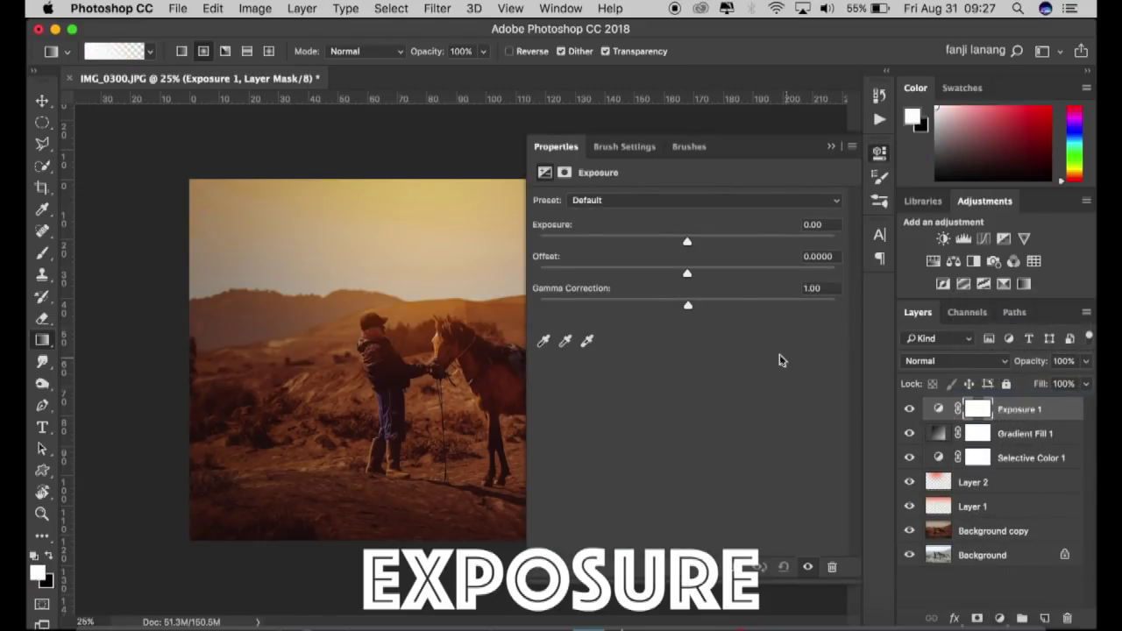
{"action": "left_click_drag", "start_coordinate": [692, 275], "coordinate": [693, 275]}
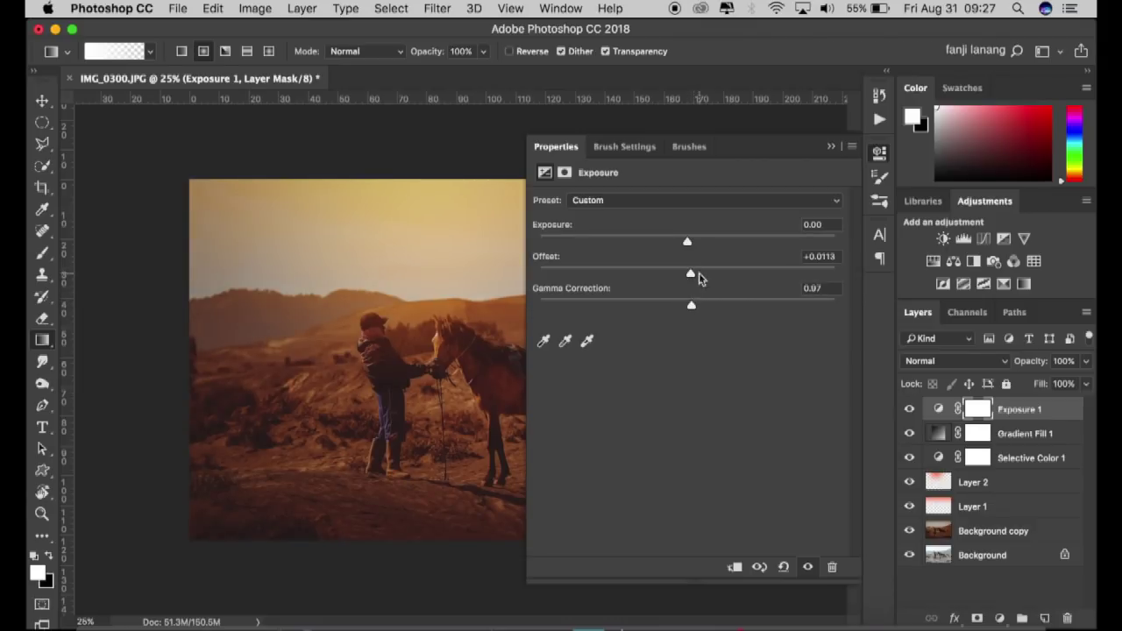
{"action": "left_click_drag", "start_coordinate": [696, 277], "coordinate": [693, 275]}
{"action": "double_click", "coordinate": [818, 287]}
{"action": "key", "text": "Return"}
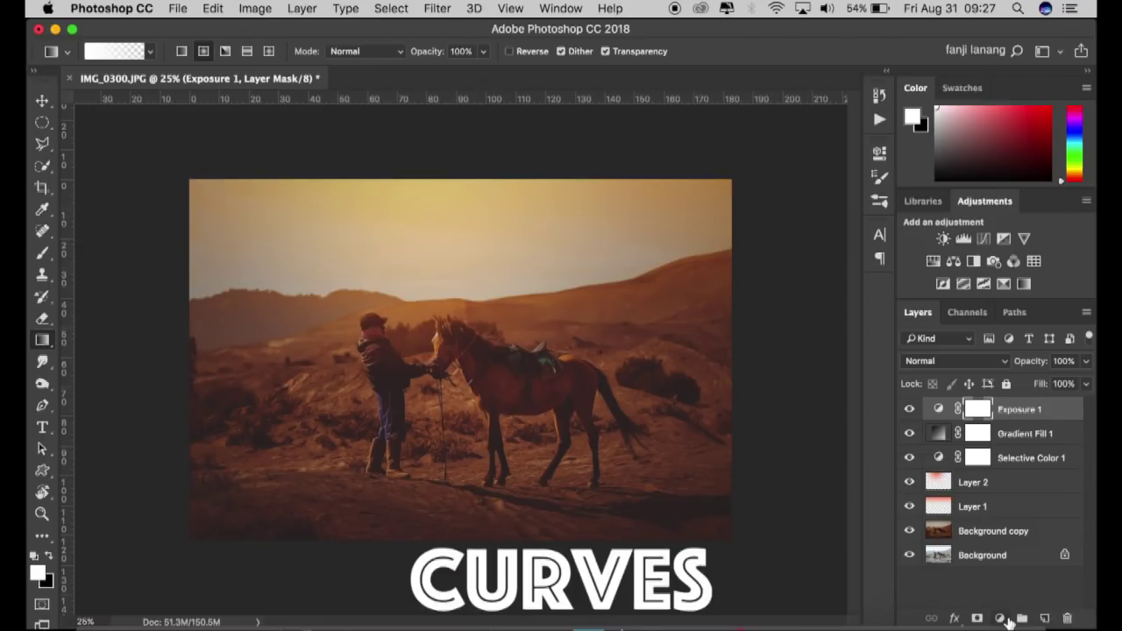
Step: Add a Curves layer raising the Blue midpoint from 128 to 141, then add an empty layer
{"action": "left_click", "coordinate": [1001, 619]}
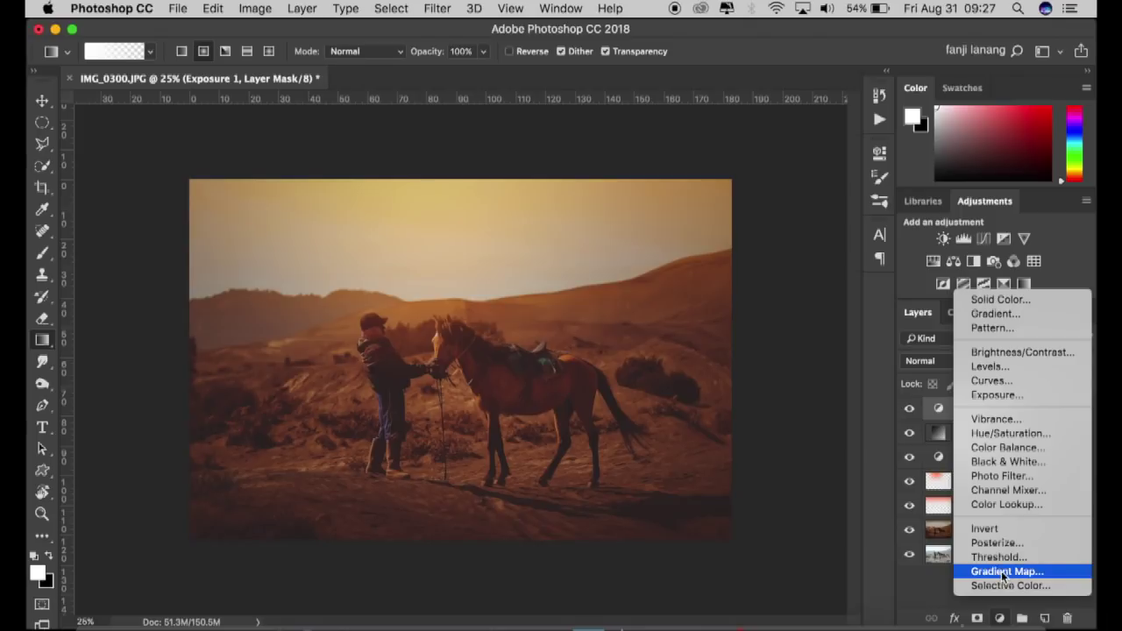
{"action": "key", "text": "Escape"}
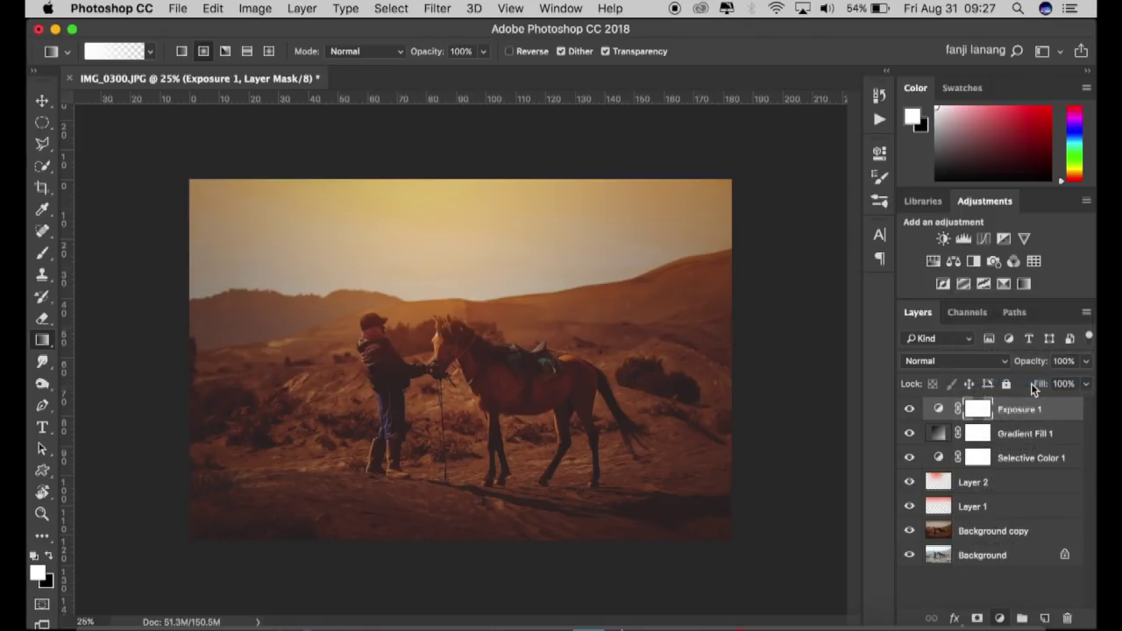
{"action": "left_click", "coordinate": [707, 220]}
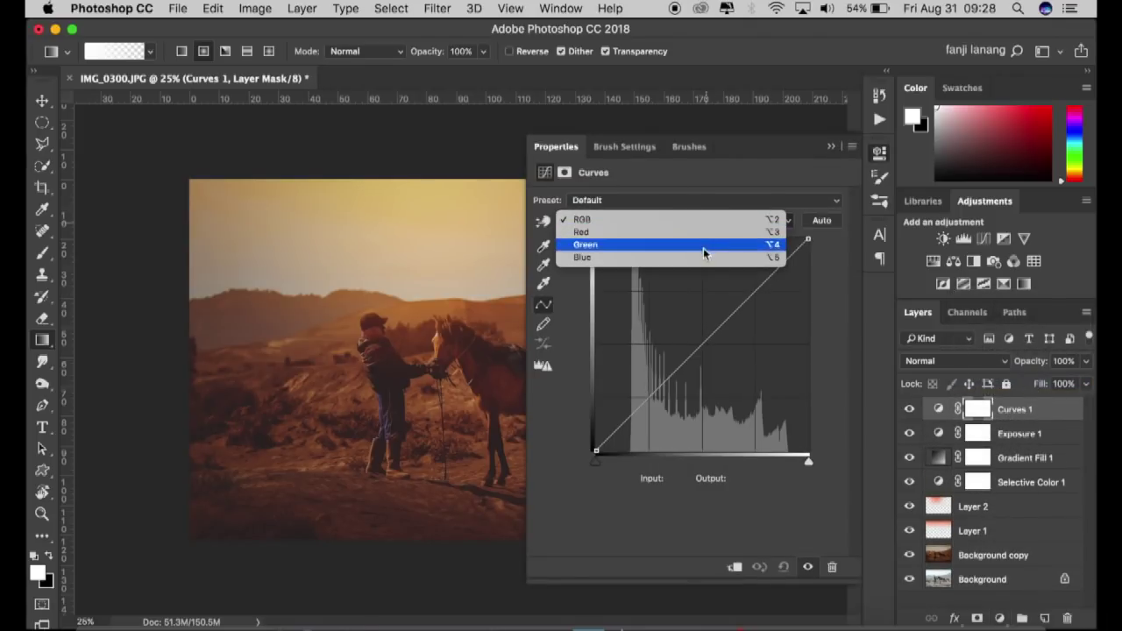
{"action": "left_click", "coordinate": [706, 257]}
{"action": "left_click", "coordinate": [703, 337]}
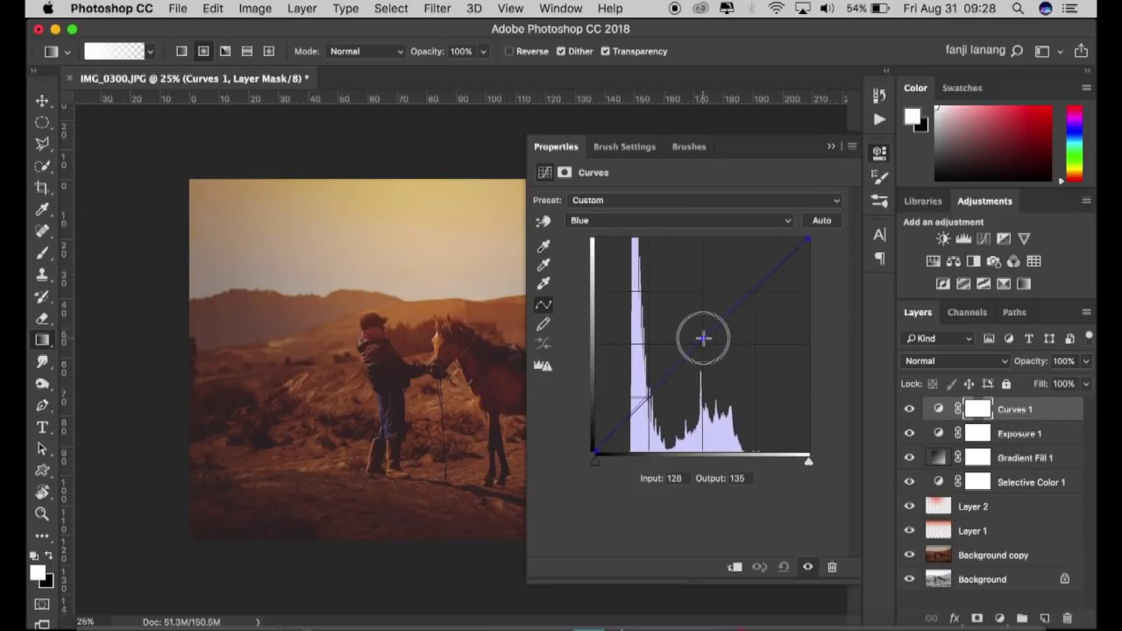
{"action": "left_click_drag", "start_coordinate": [703, 338], "coordinate": [703, 331]}
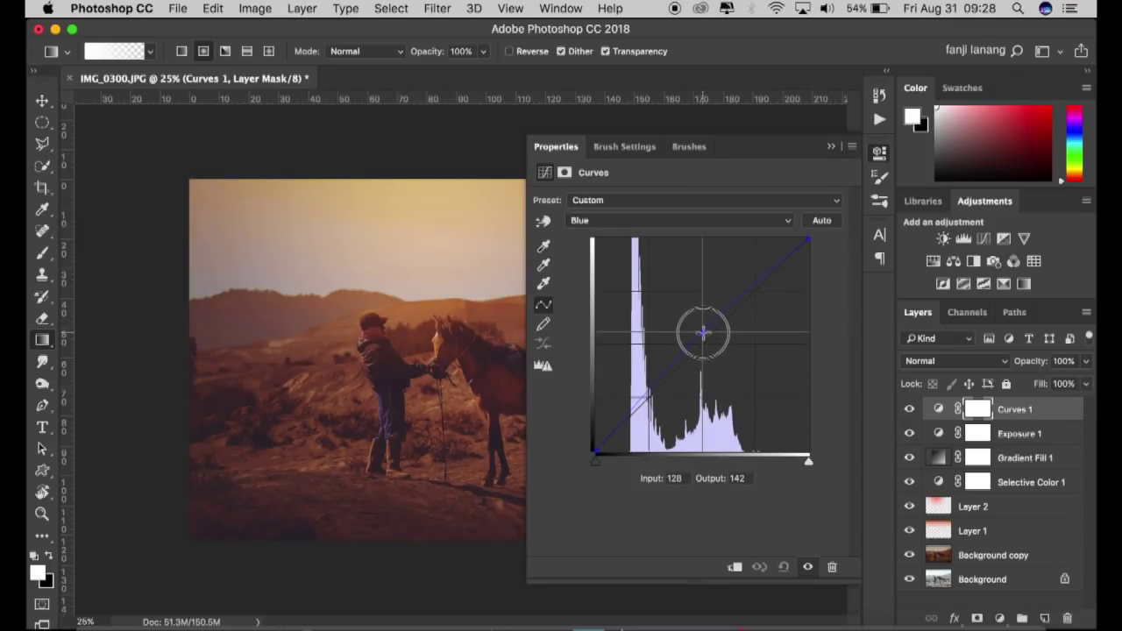
{"action": "left_click_drag", "start_coordinate": [703, 331], "coordinate": [703, 334]}
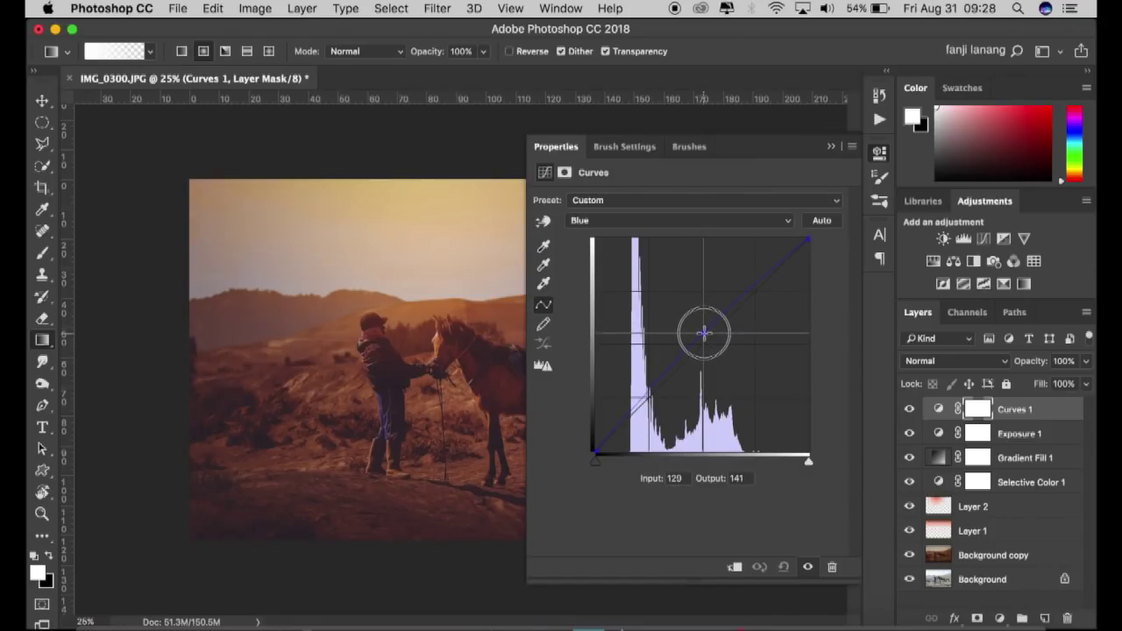
{"action": "left_click", "coordinate": [831, 146]}
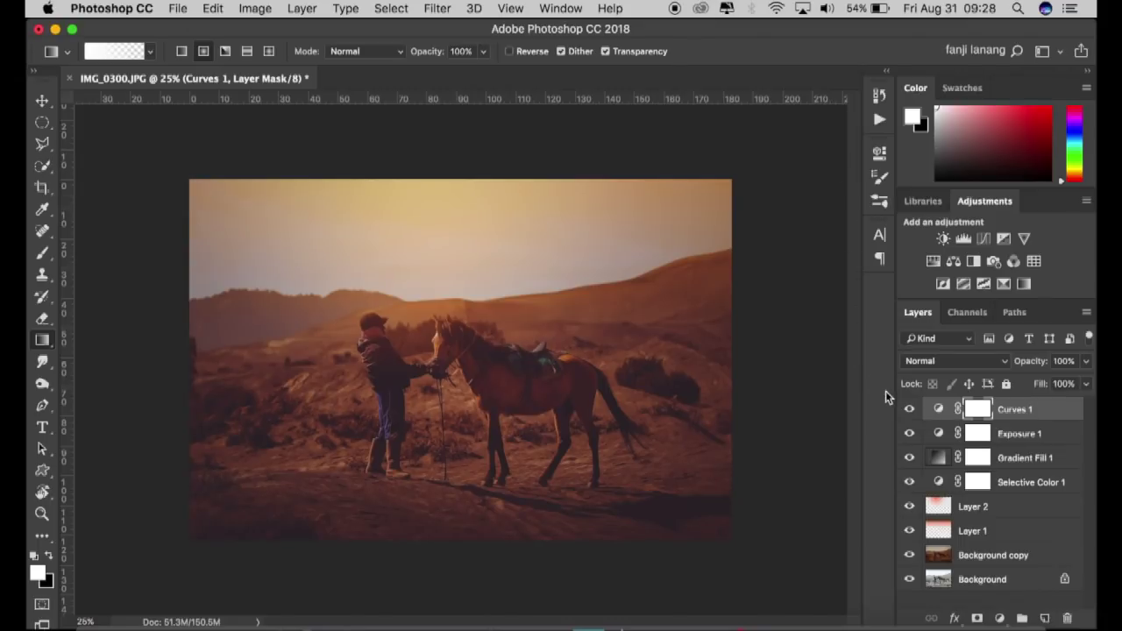
{"action": "left_click", "coordinate": [1046, 618]}
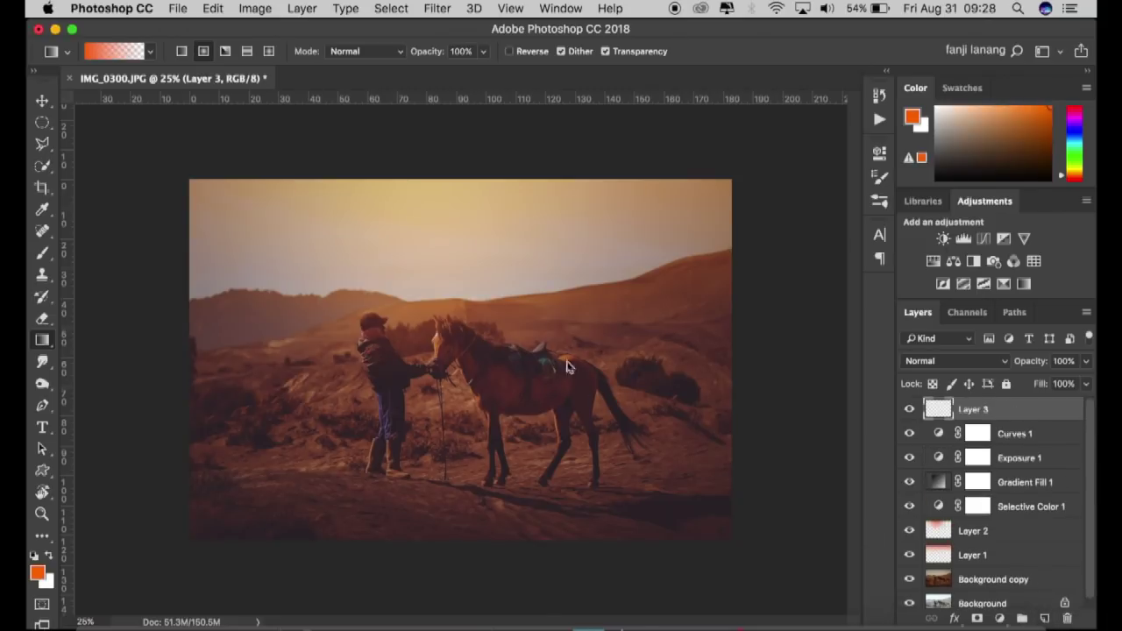
Step: Stamp the signature brush in white at 400 px onto the sky, top centre
{"action": "left_click", "coordinate": [42, 253]}
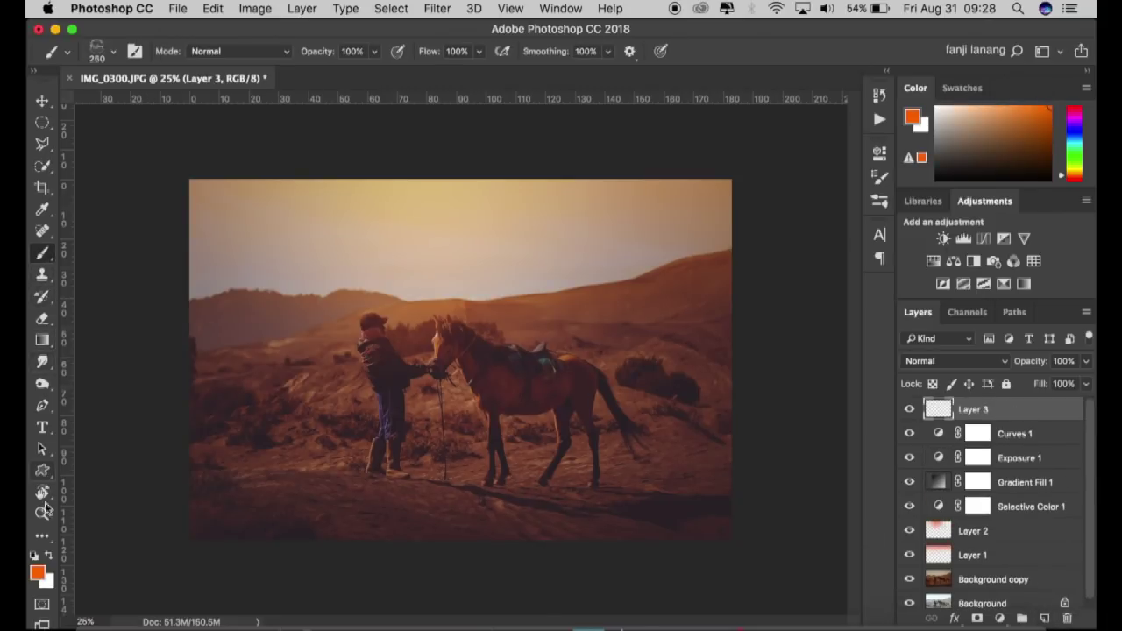
{"action": "left_click", "coordinate": [33, 558]}
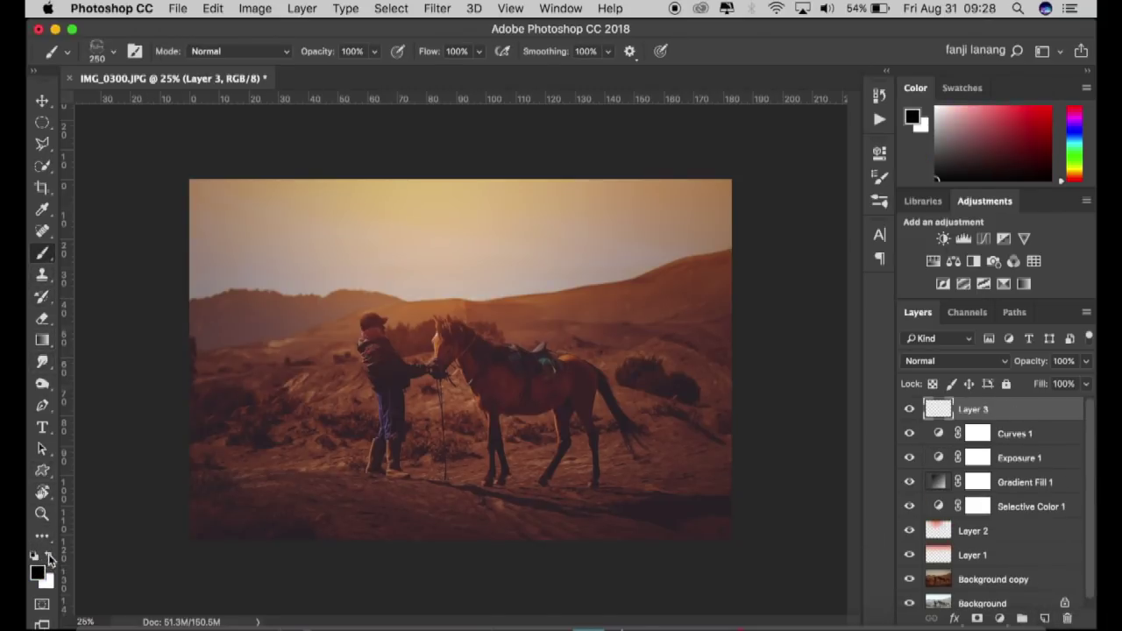
{"action": "left_click", "coordinate": [48, 556]}
{"action": "left_click", "coordinate": [113, 52]}
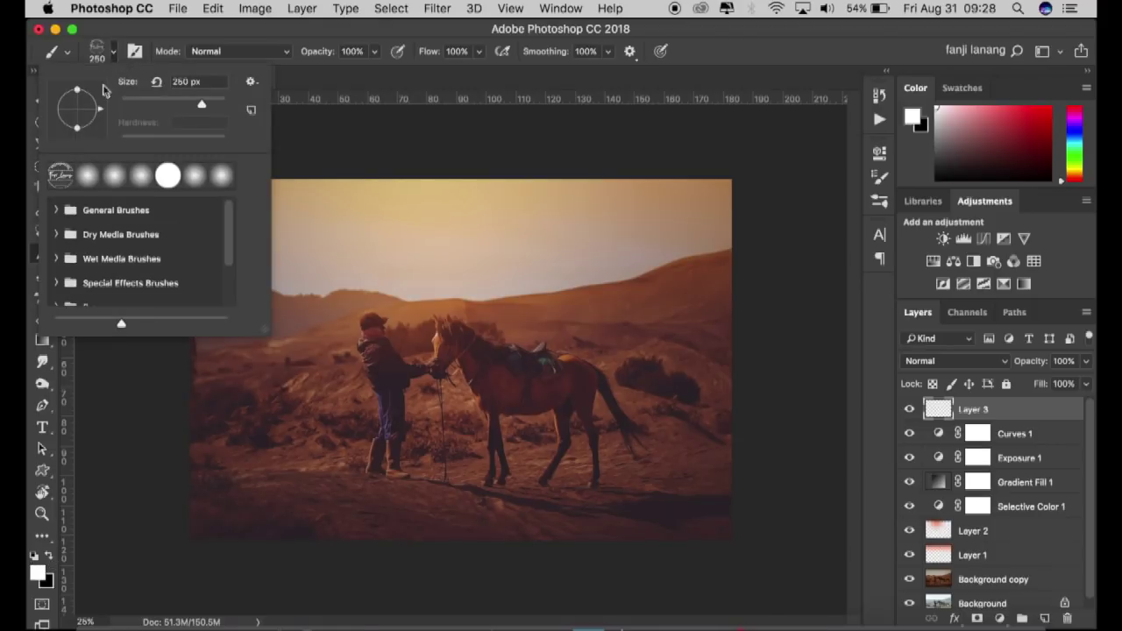
{"action": "left_click", "coordinate": [763, 58]}
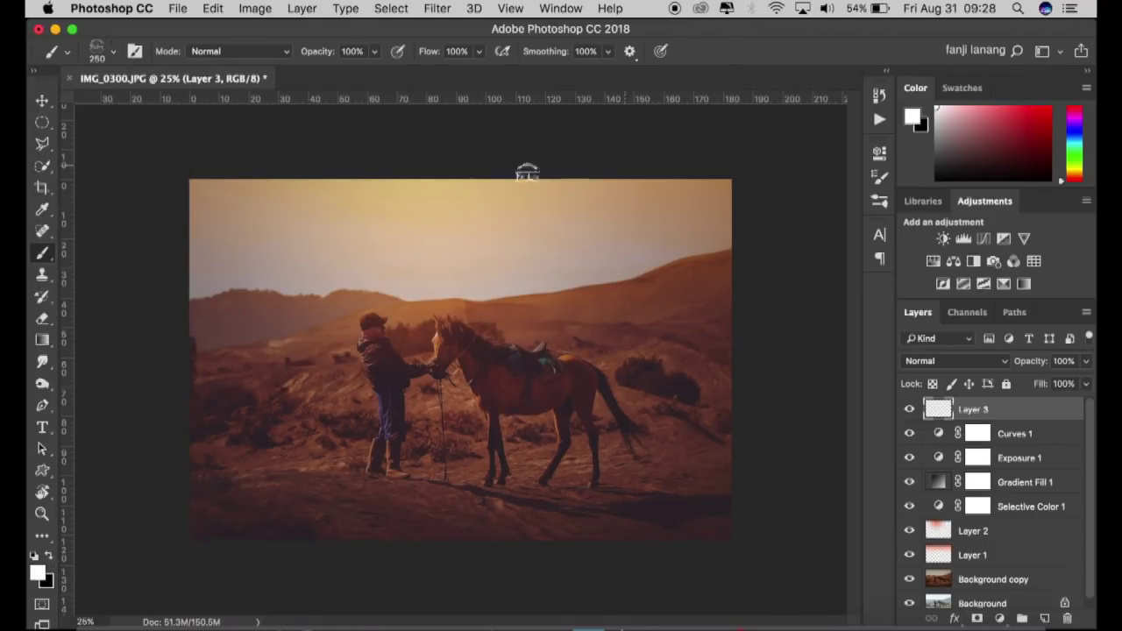
{"action": "key", "text": "bracketright"}
{"action": "key", "text": "bracketright"}
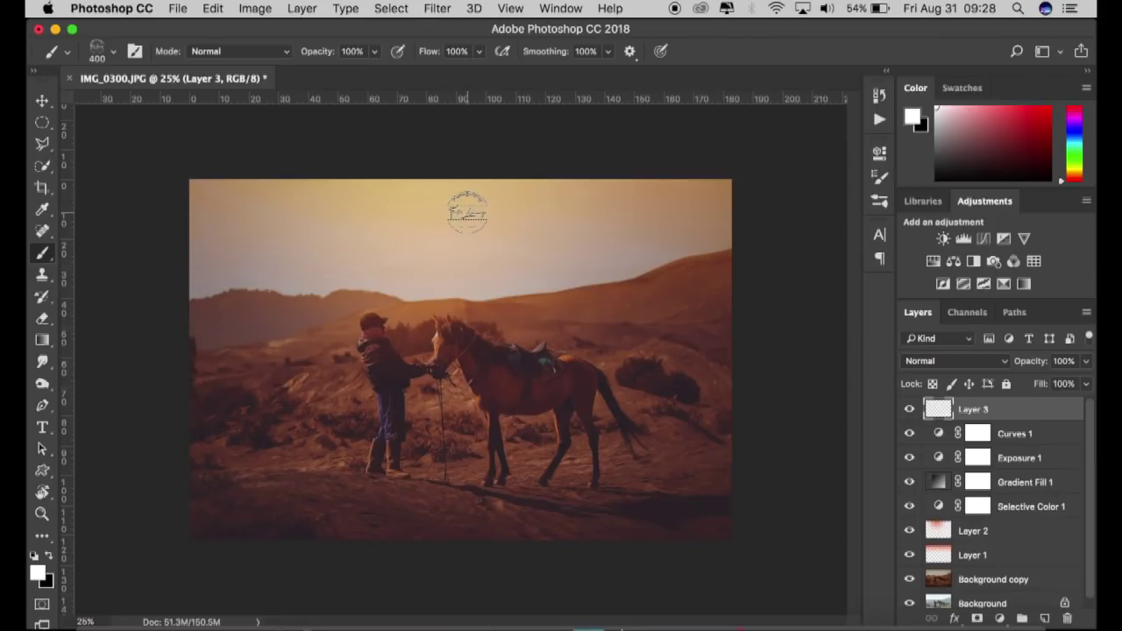
{"action": "left_click", "coordinate": [467, 211]}
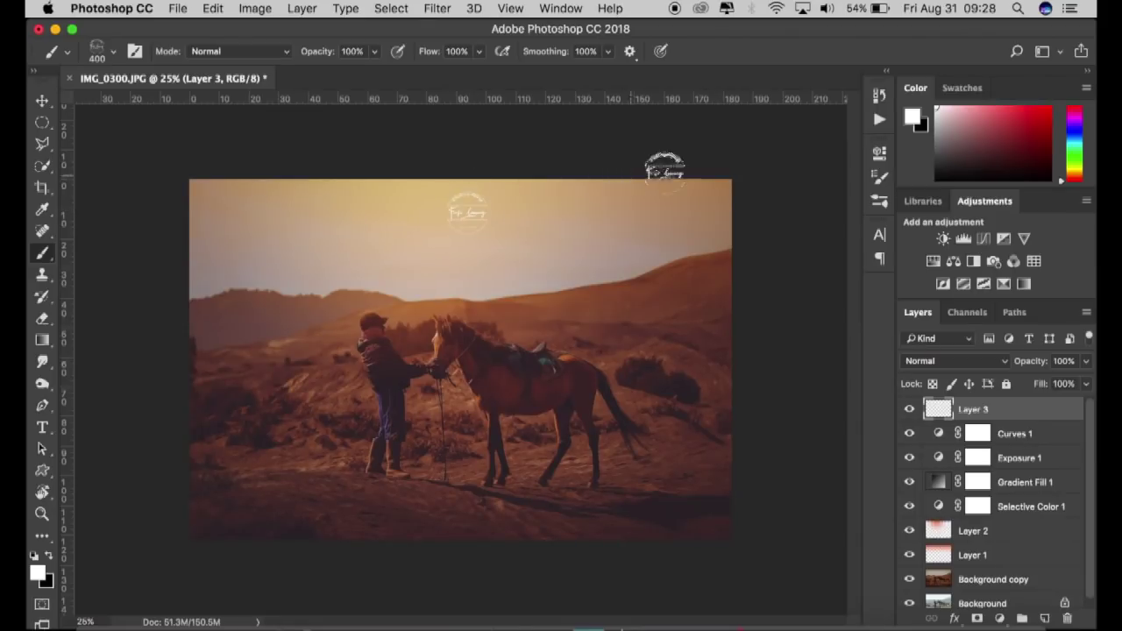